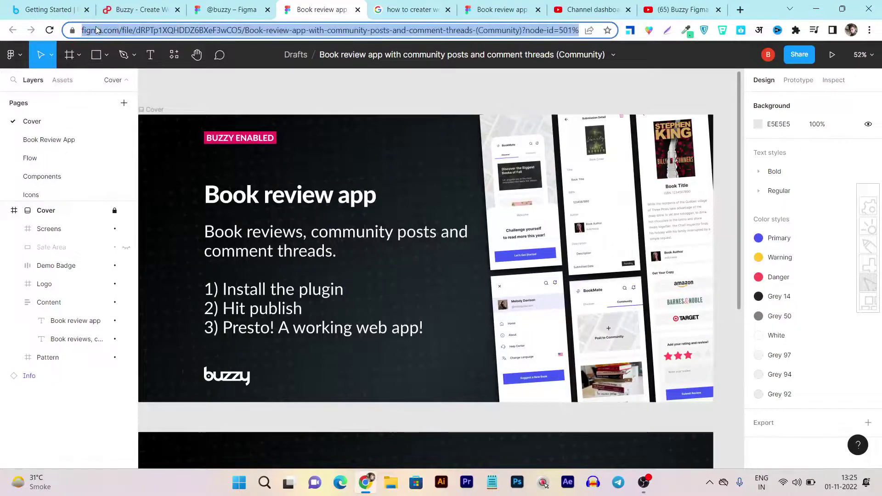
Return to the design file page and scroll through it
left_click(204, 76)
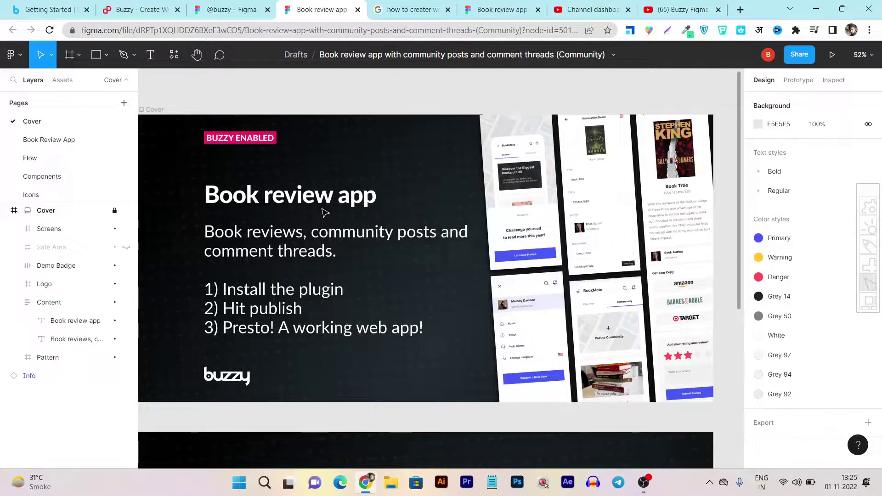
scroll(369, 230, "down", 1)
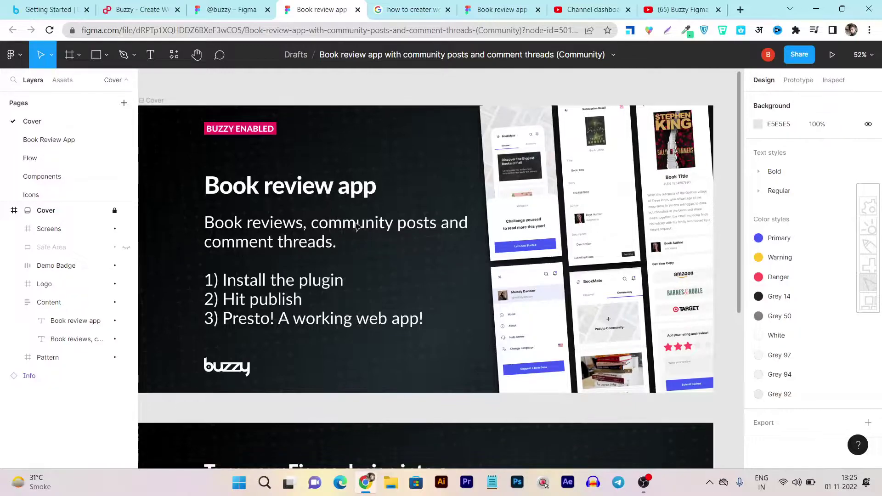
scroll(503, 273, "down", 1)
scroll(382, 347, "up", 2)
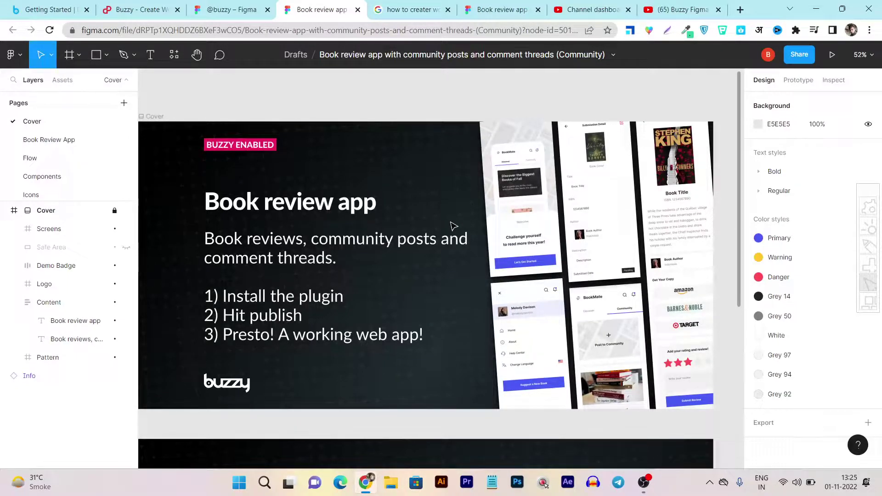
scroll(459, 257, "down", 5)
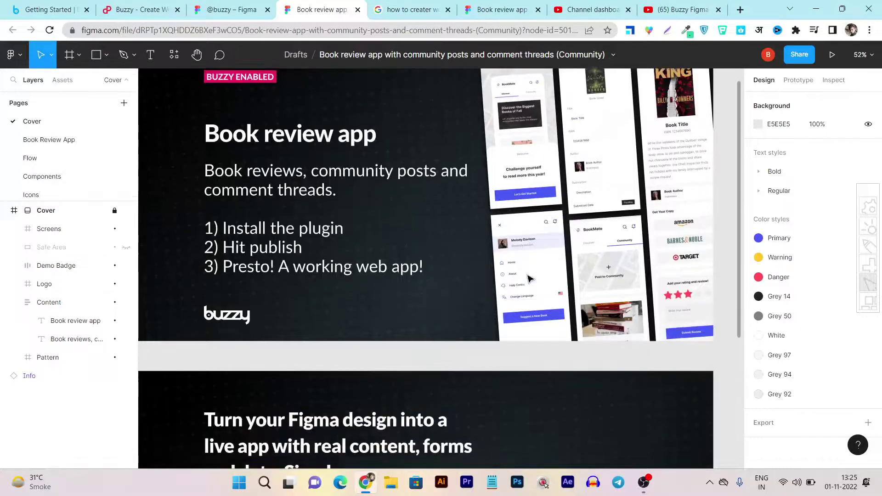
scroll(459, 326, "up", 3)
scroll(354, 317, "up", 1)
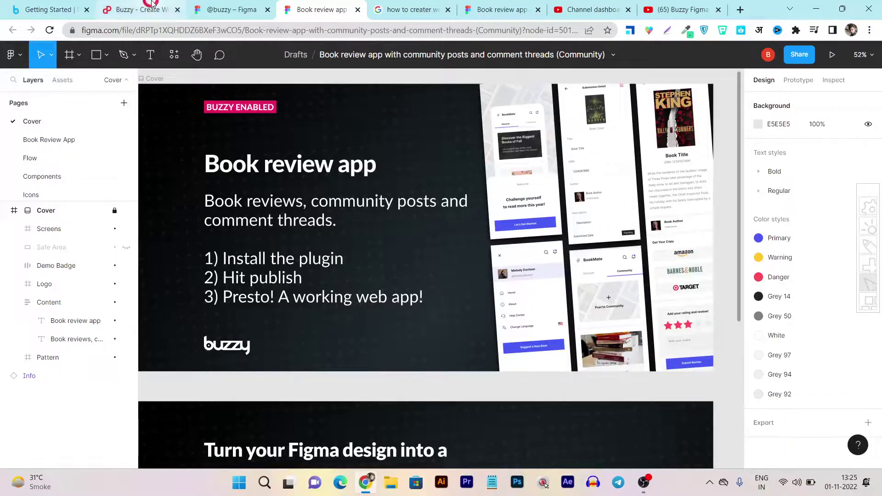
On PitchGround's Buzzy page, highlight the tagline and review the $49 lifetime deal details
left_click(138, 9)
scroll(221, 202, "up", 4)
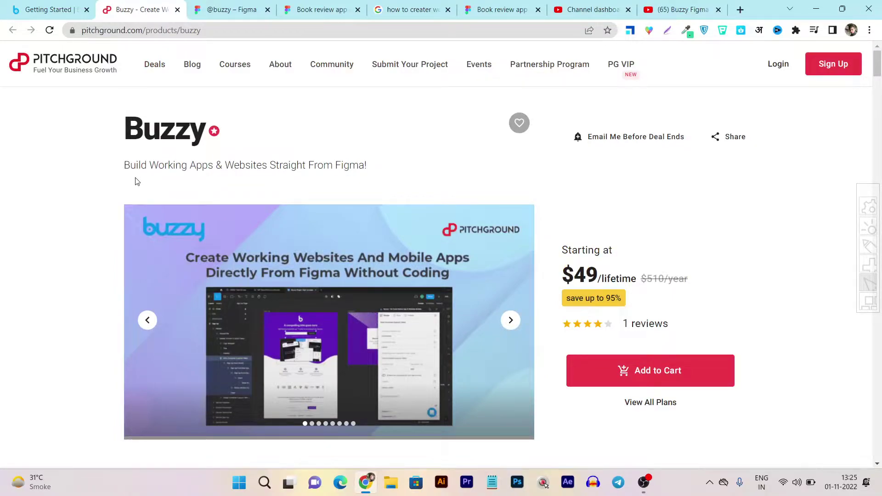
left_click_drag(125, 166, 379, 170)
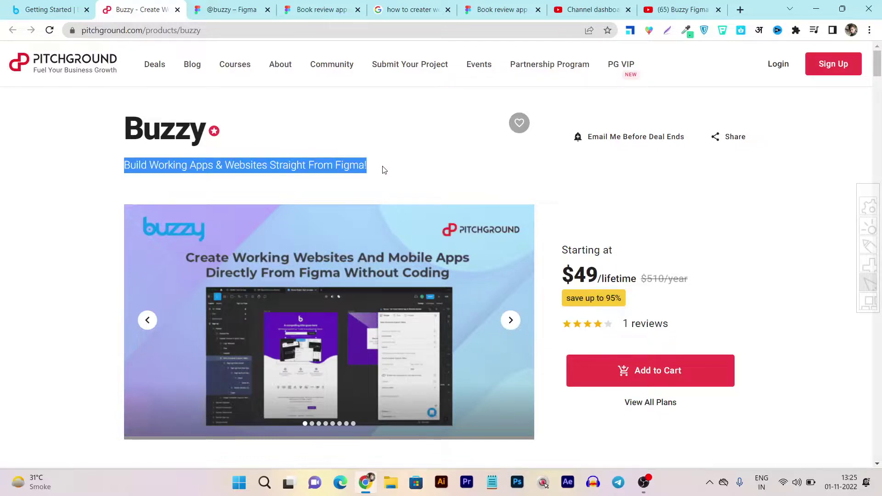
scroll(330, 186, "down", 10)
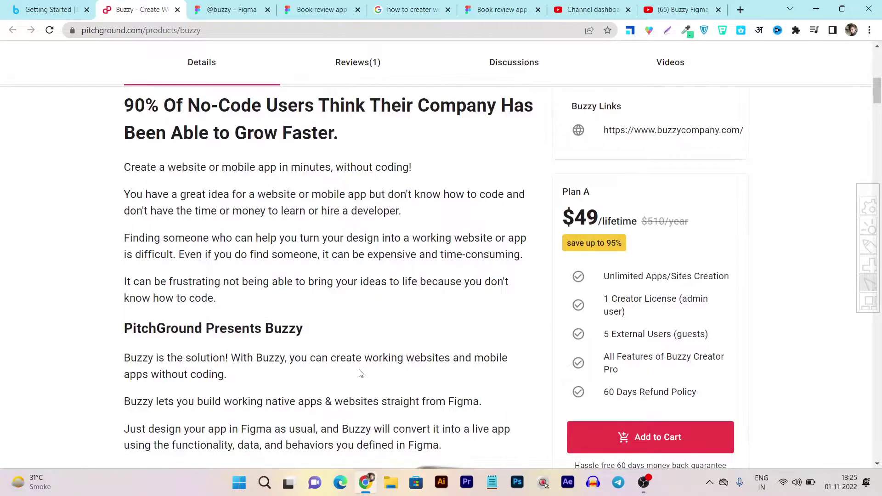
scroll(361, 373, "up", 8)
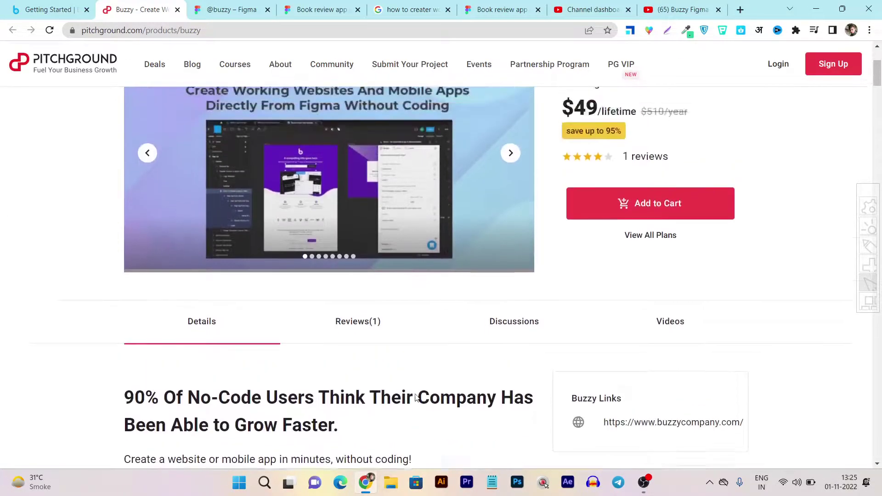
scroll(416, 398, "up", 1)
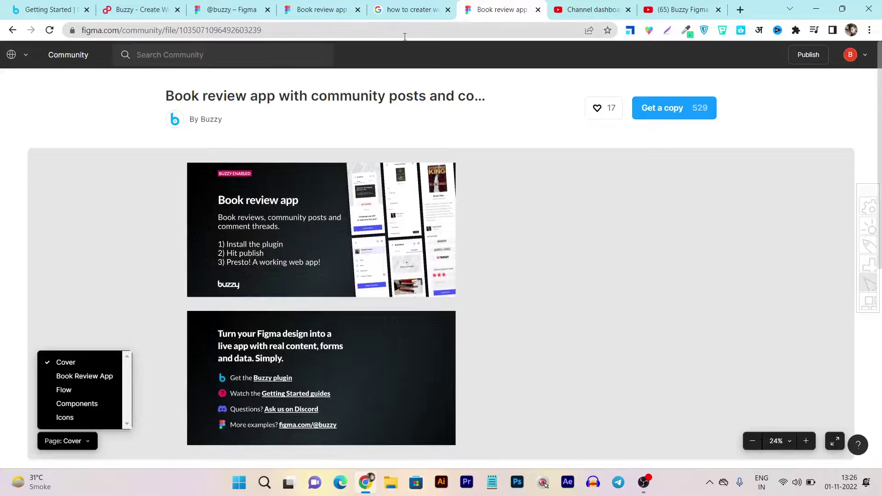
Open the Book review file's Book Review App page and select the 02 - Discover screen
left_click(317, 9)
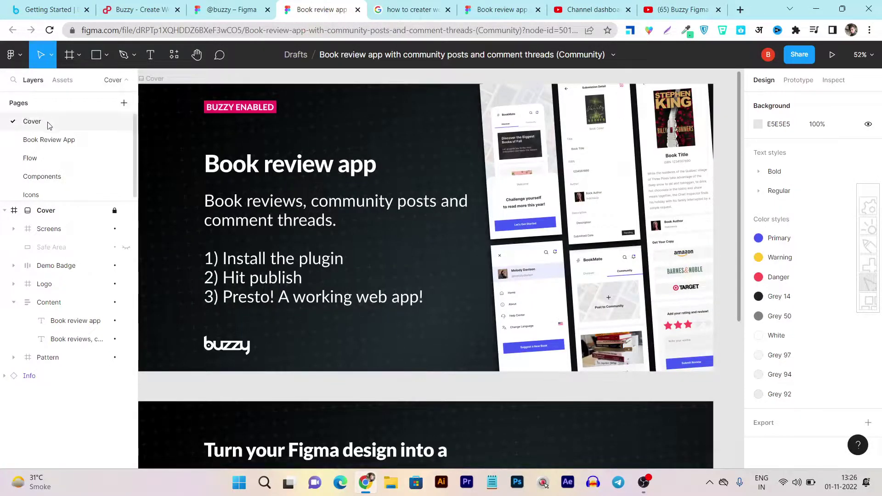
left_click(51, 138)
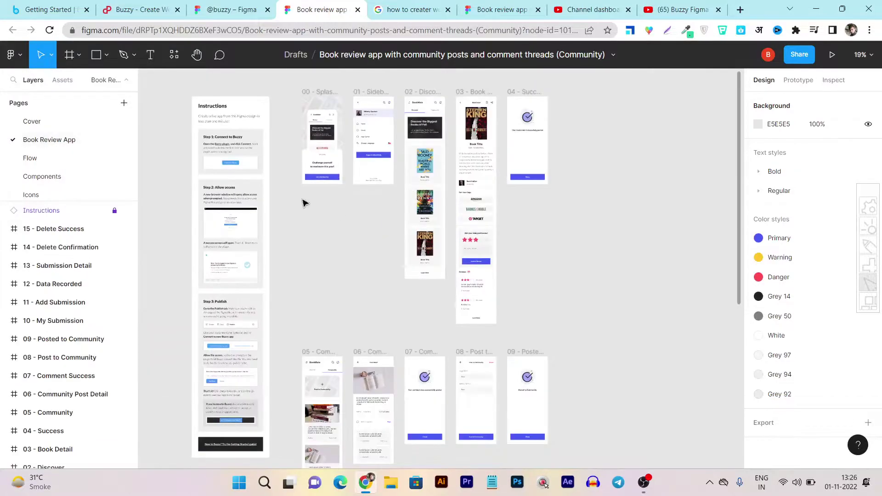
scroll(597, 321, "down", 3)
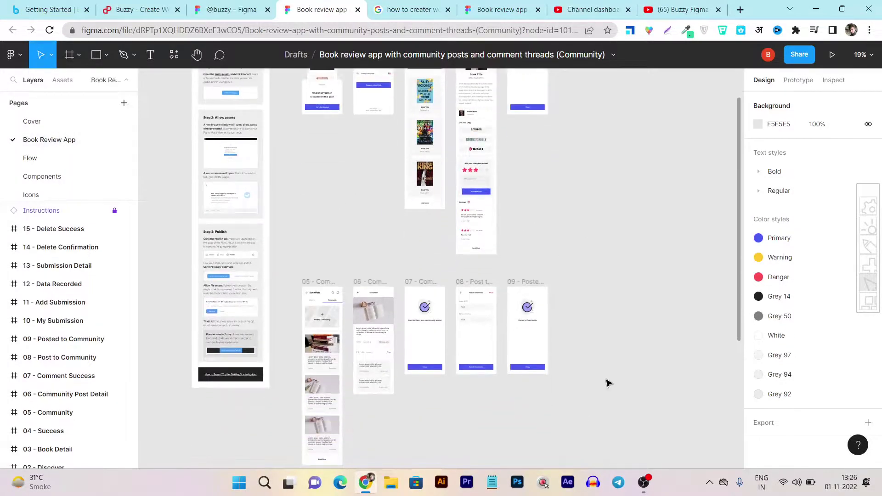
scroll(608, 382, "up", 10)
scroll(265, 254, "down", 3)
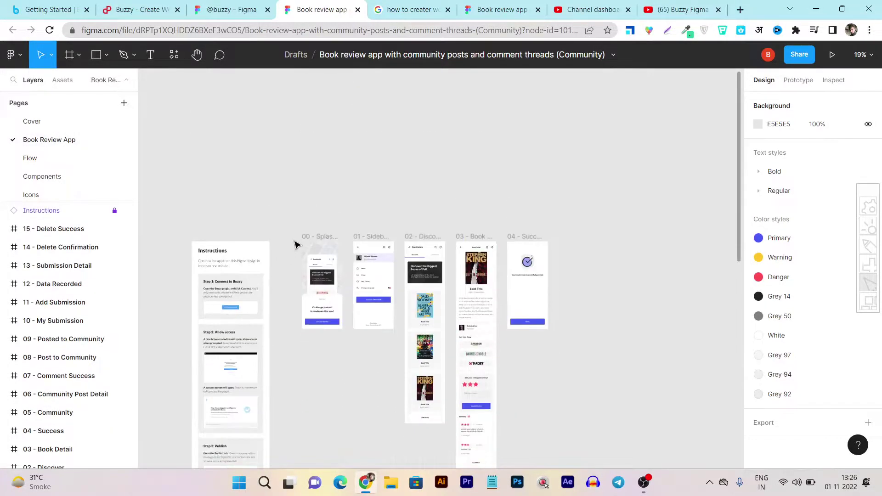
scroll(295, 243, "down", 5)
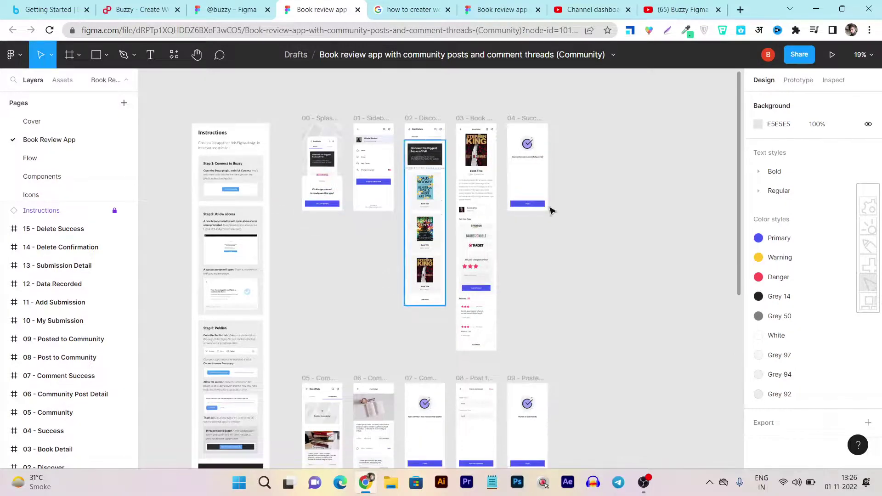
scroll(560, 243, "down", 3)
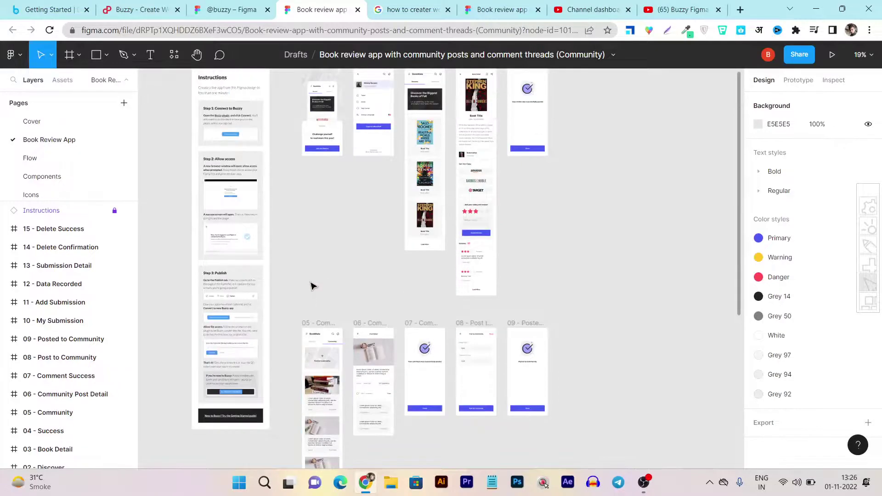
left_click(438, 177)
right_click(434, 181)
mouse_move(499, 366)
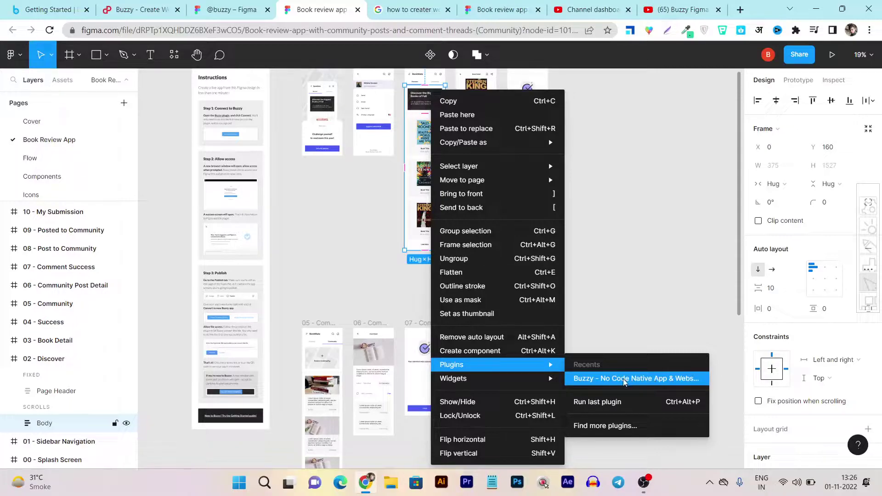
left_click(357, 250)
scroll(331, 246, "up", 2)
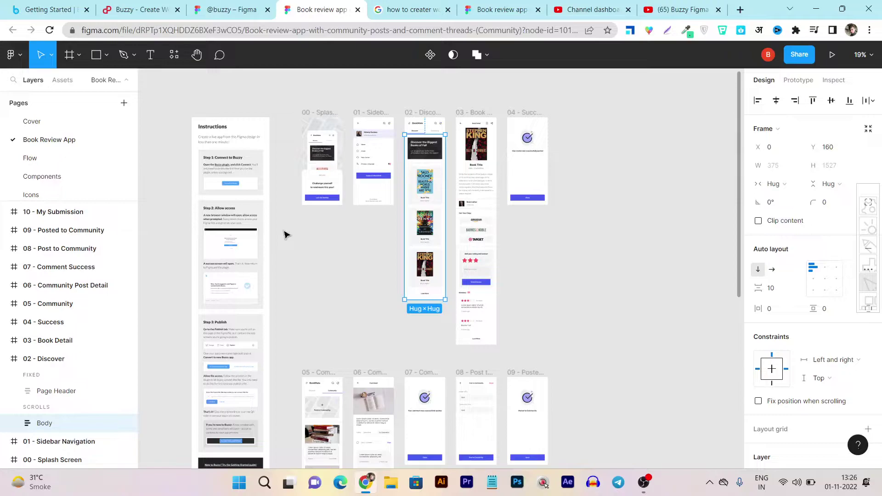
Return to PitchGround's Buzzy page and clear the tagline highlight
left_click(136, 11)
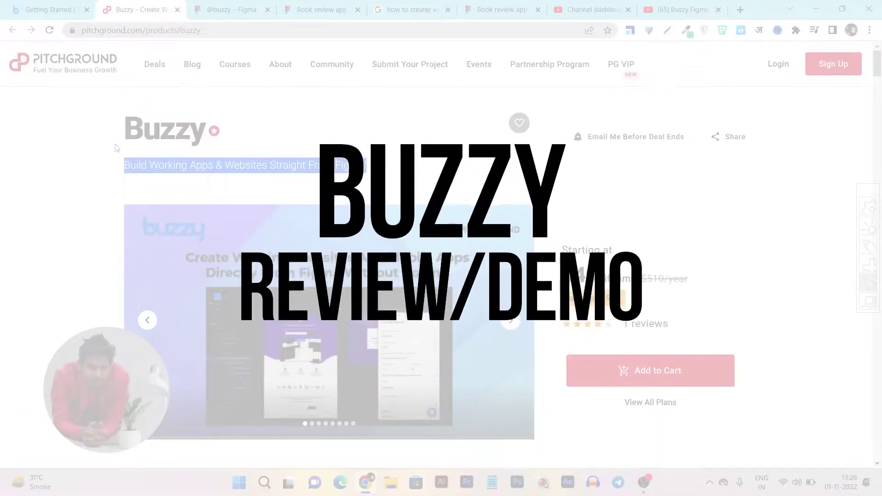
left_click(115, 148)
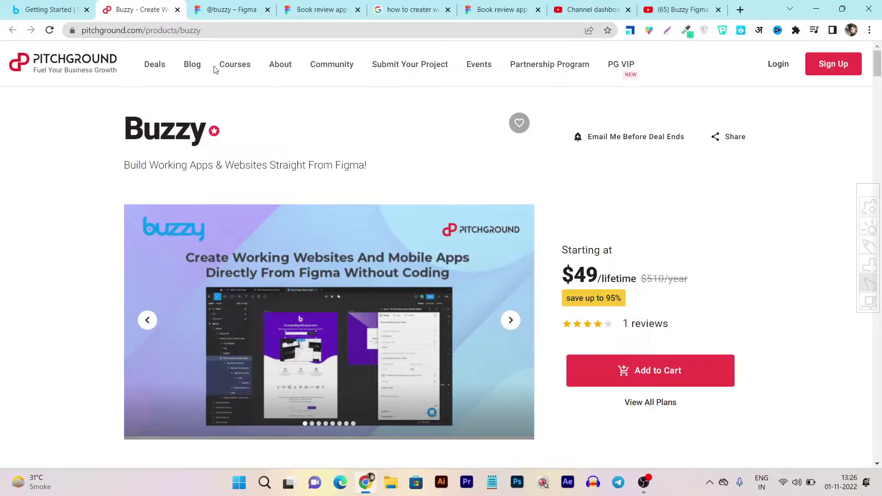
Browse Buzzy's Getting Started video tutorials and lessons, ending at step 1's Figma plugin
left_click(44, 10)
scroll(413, 266, "up", 2)
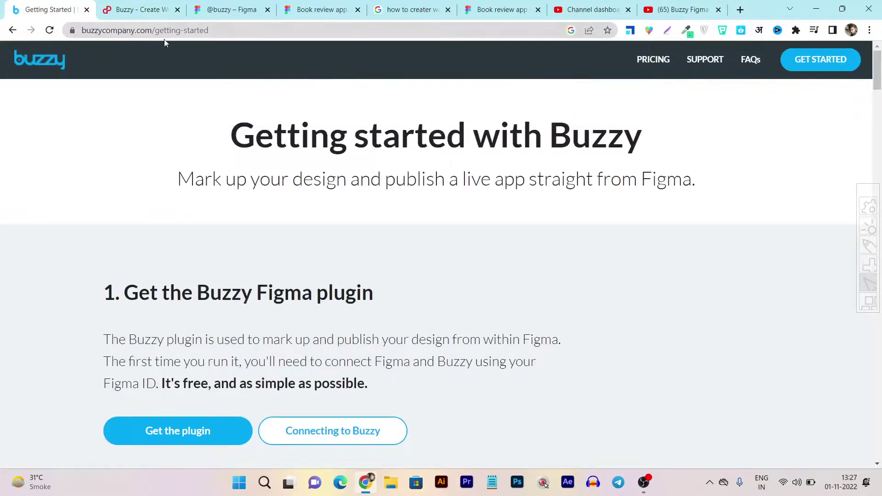
scroll(663, 289, "down", 2)
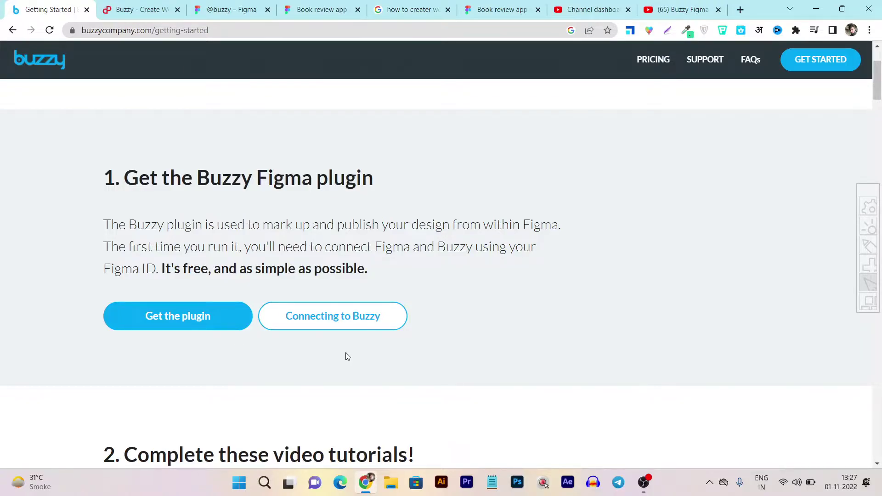
scroll(348, 357, "down", 12)
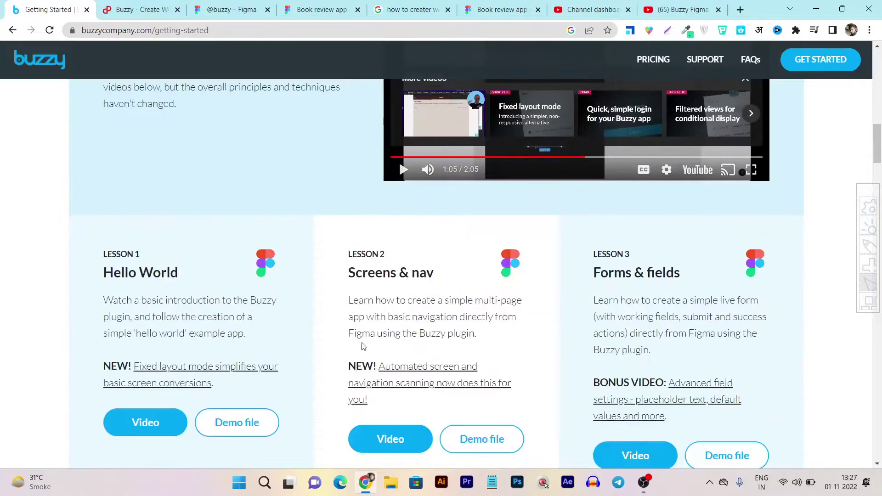
scroll(541, 347, "up", 5)
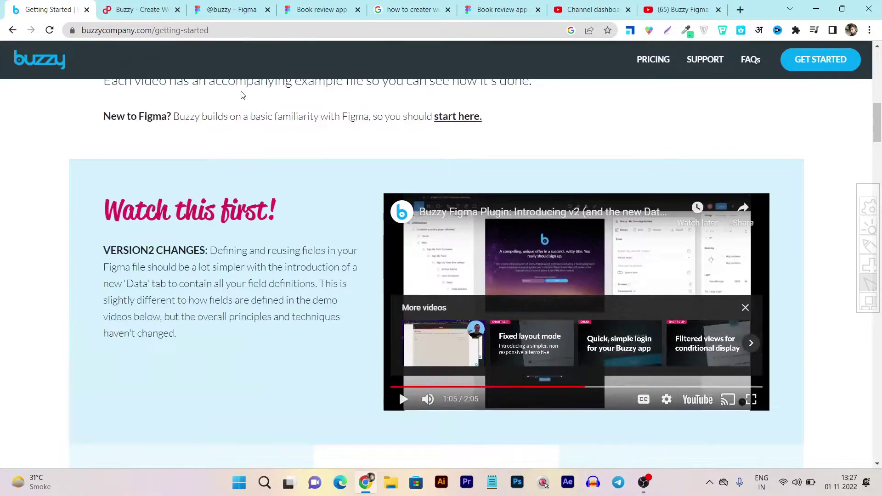
scroll(469, 156, "up", 10)
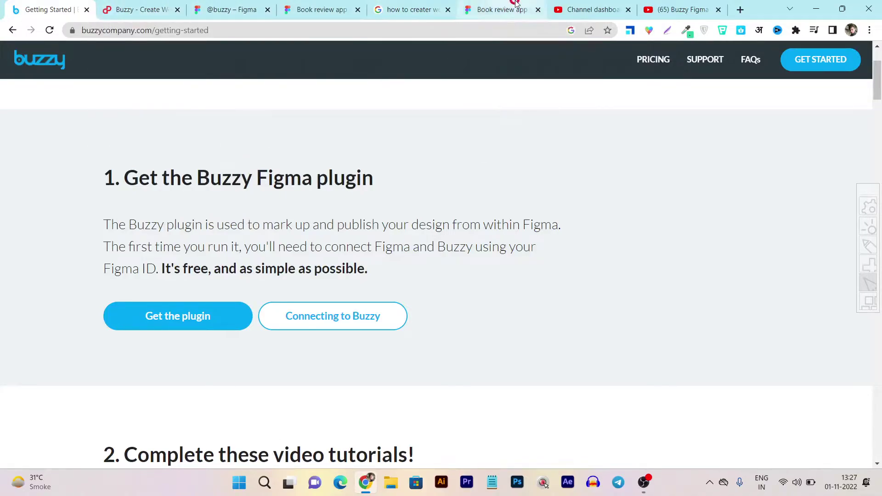
left_click(489, 3)
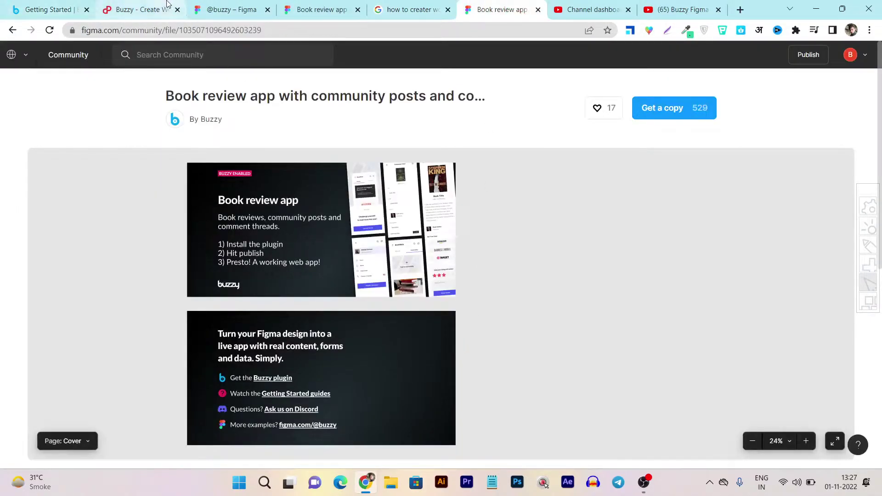
left_click(154, 7)
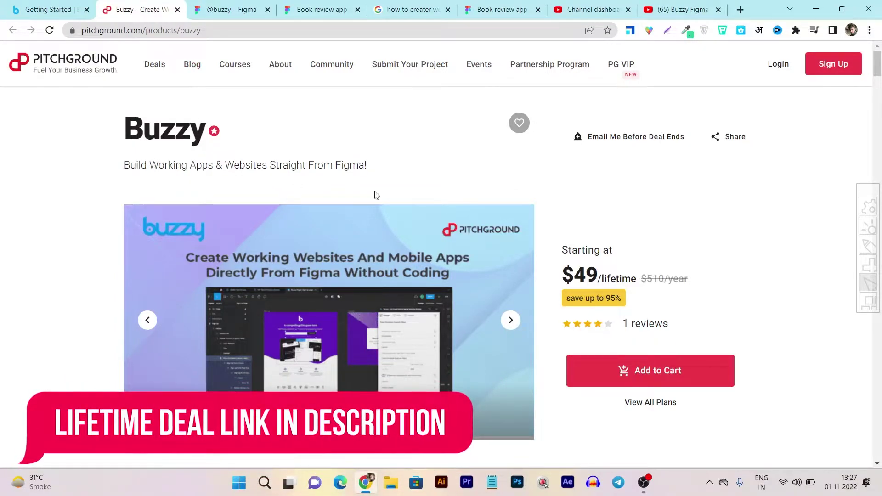
left_click(46, 10)
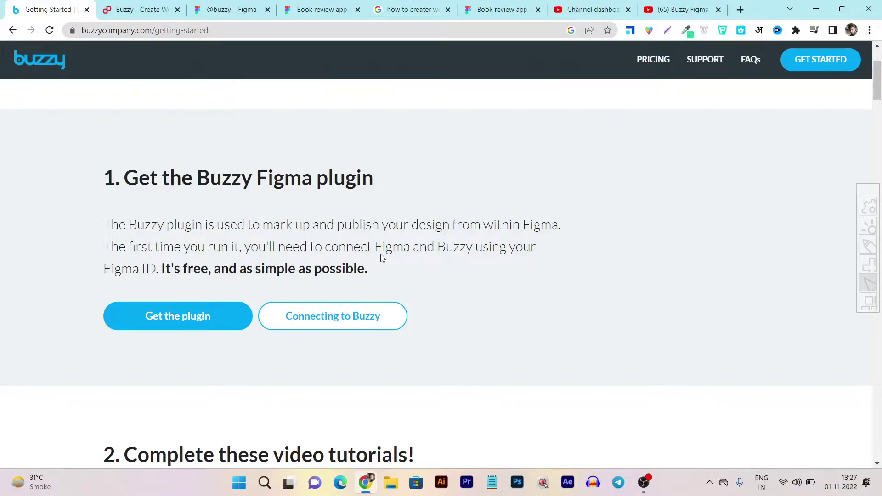
scroll(244, 204, "down", 1)
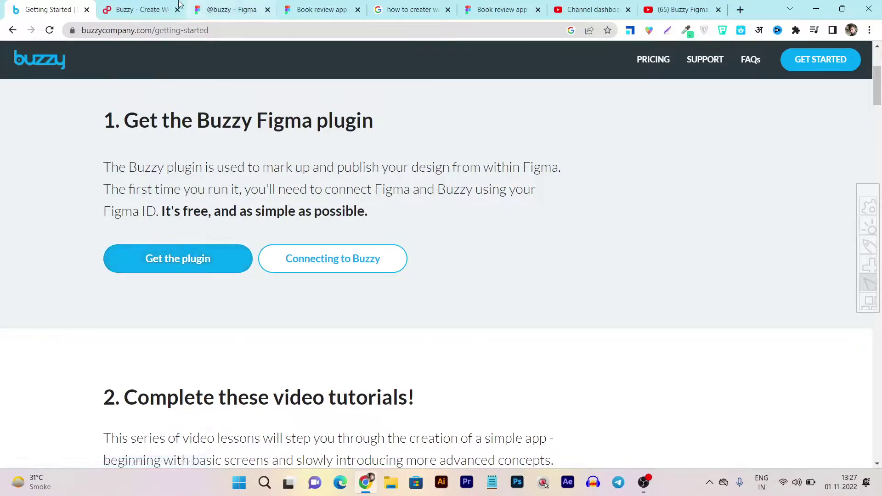
In the book review file, open Find more plugins from the canvas Plugins menu
left_click(323, 8)
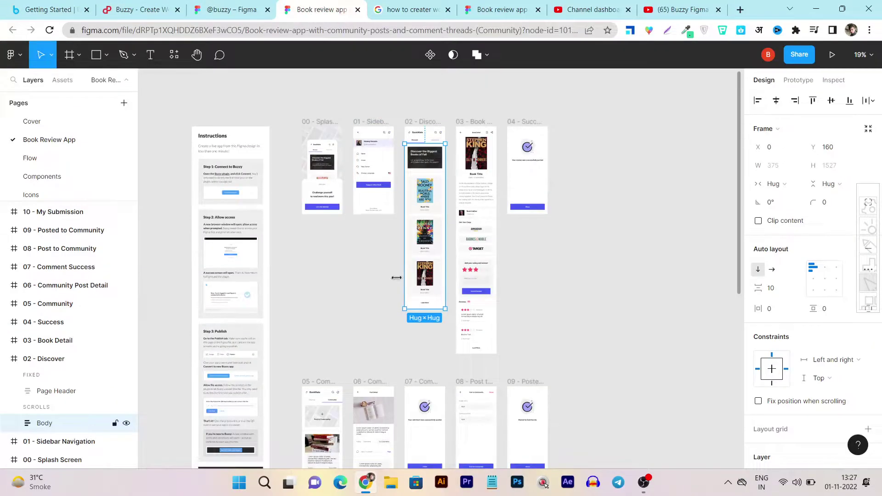
right_click(304, 228)
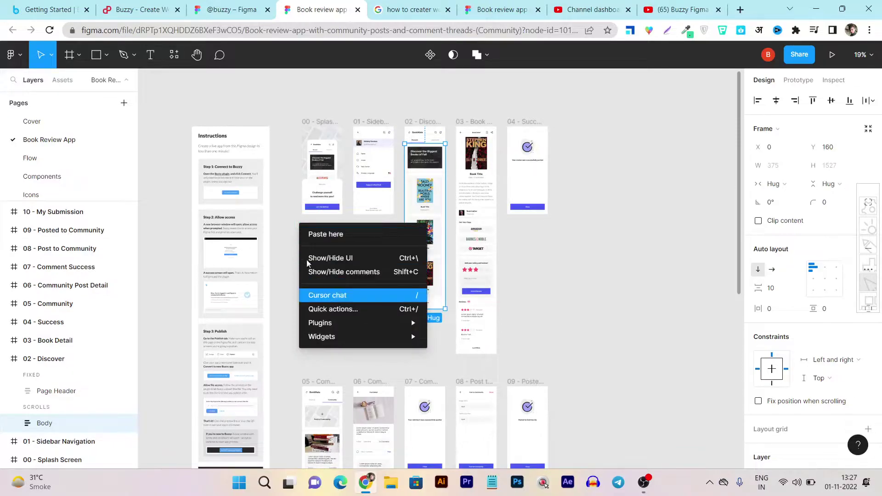
mouse_move(335, 327)
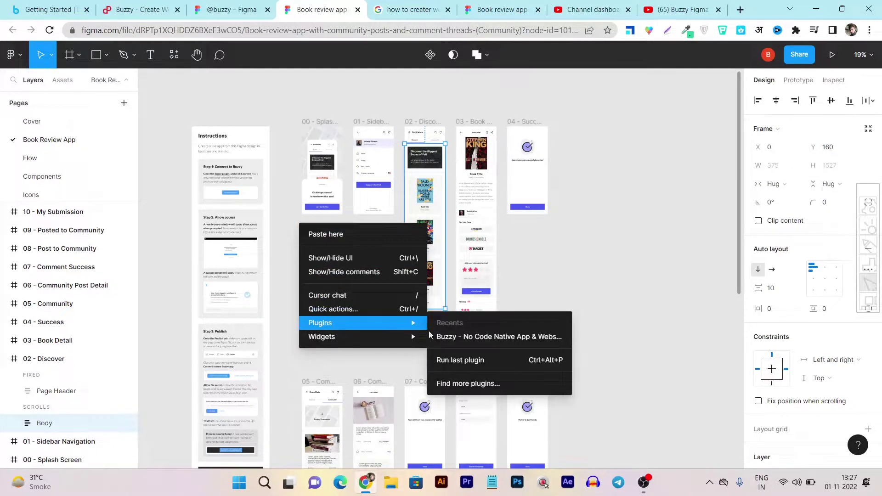
left_click(478, 387)
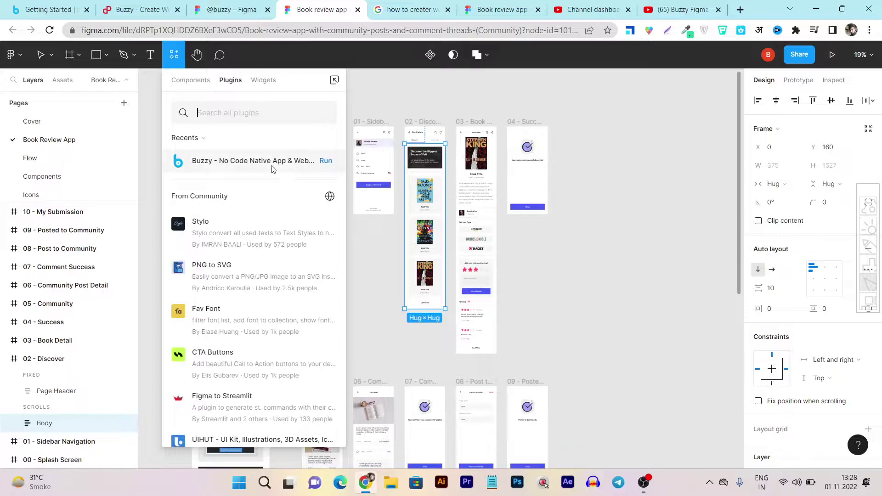
Run the Buzzy plugin from Recents
left_click(325, 162)
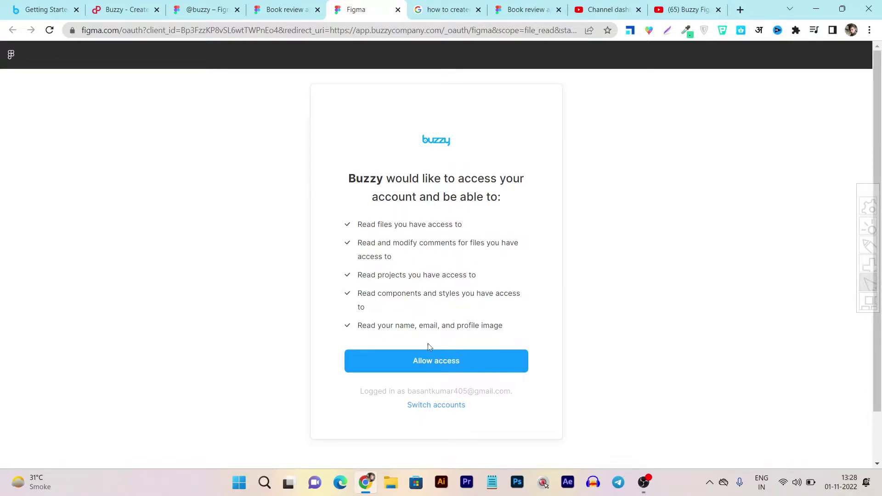
Allow Buzzy access to the Figma account, then return to the Book review app tab
left_click(476, 363)
left_click(409, 363)
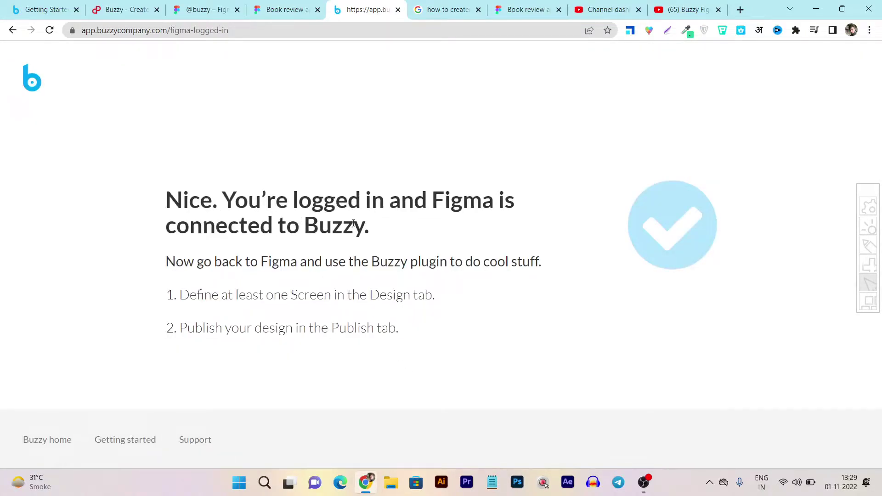
left_click(281, 10)
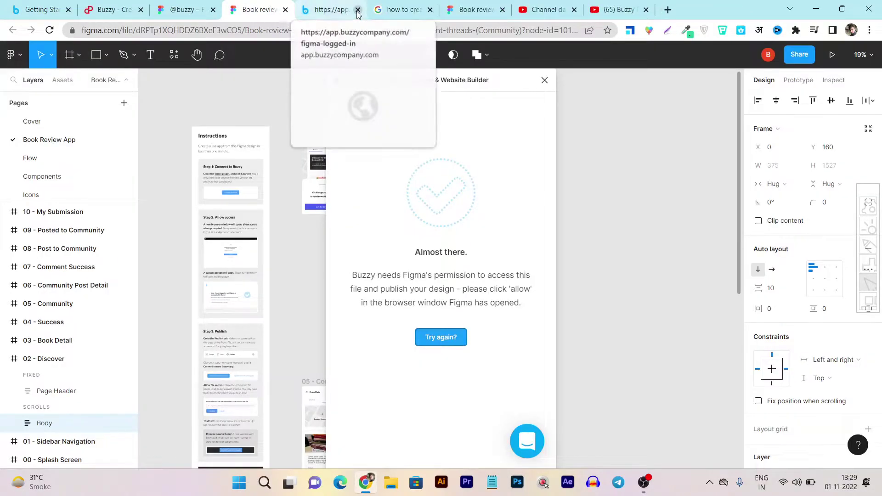
left_click(358, 9)
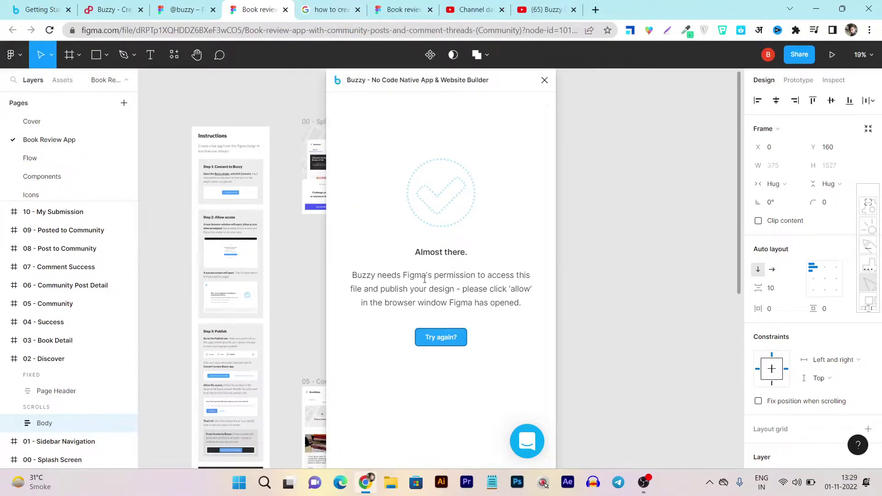
Close the sign-in tab and plugin, then relaunch Buzzy from the 02 Discover frame's Plugins menu
left_click(544, 79)
right_click(435, 195)
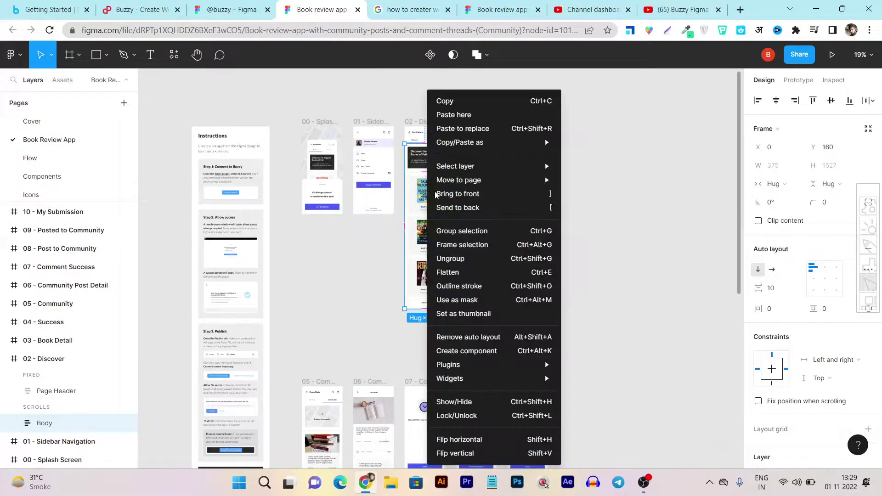
mouse_move(456, 364)
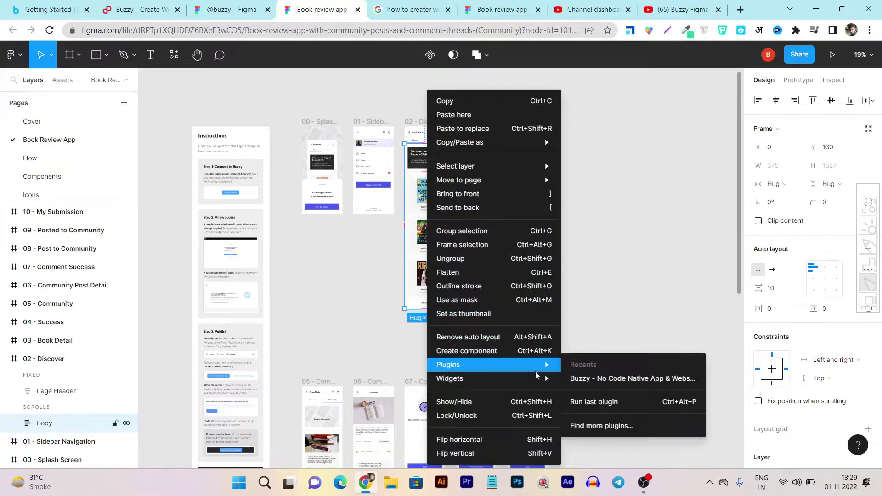
left_click(588, 379)
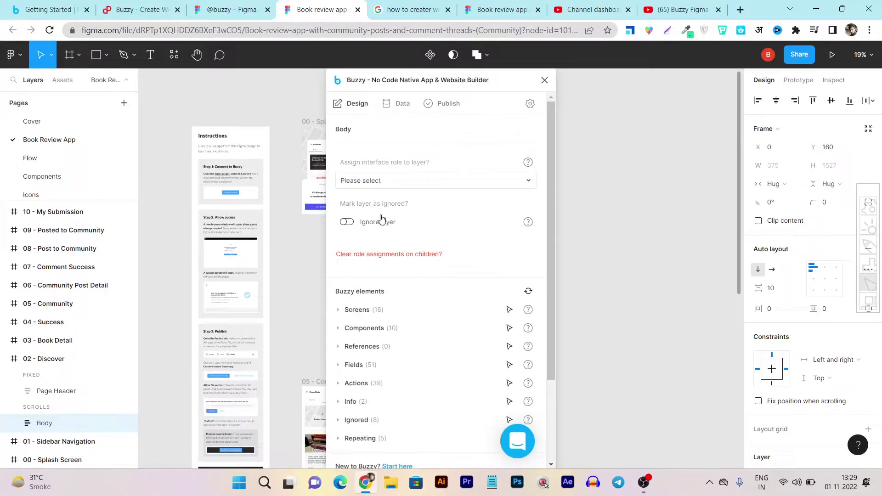
Assign the Buzzy Component role to the Body layer
left_click(410, 182)
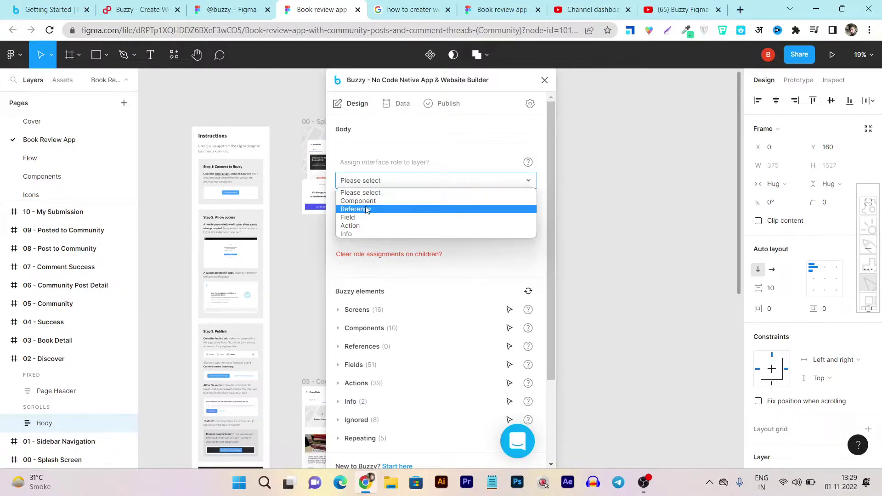
left_click(385, 201)
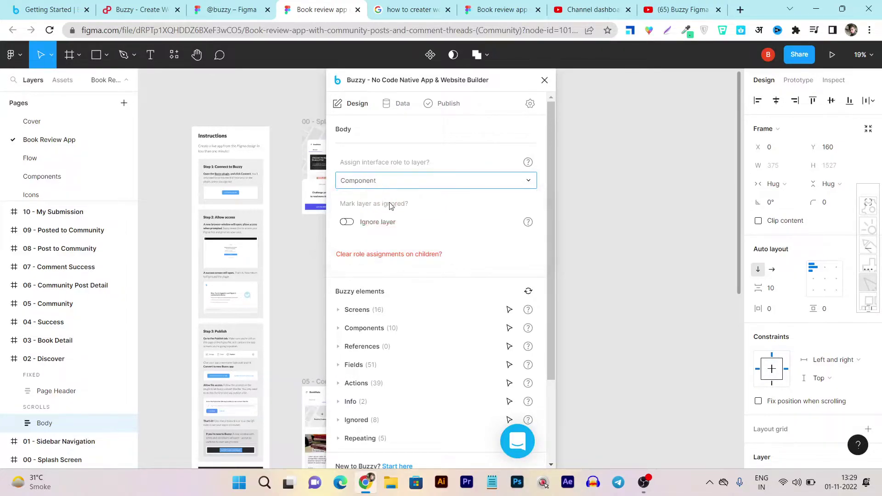
scroll(465, 215, "down", 2)
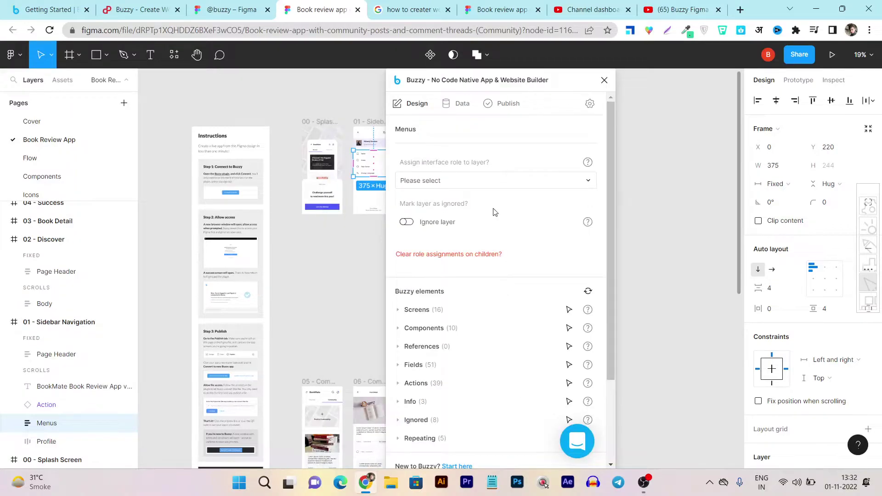
scroll(494, 212, "down", 2)
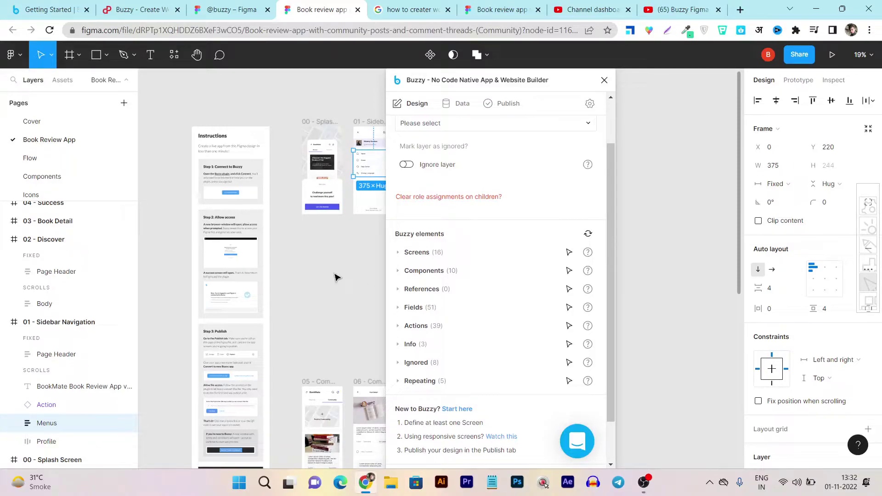
Inspect the 01 - Sidebar Navigation frame's Buzzy settings, then switch to Publish
left_click_drag(527, 80, 627, 107)
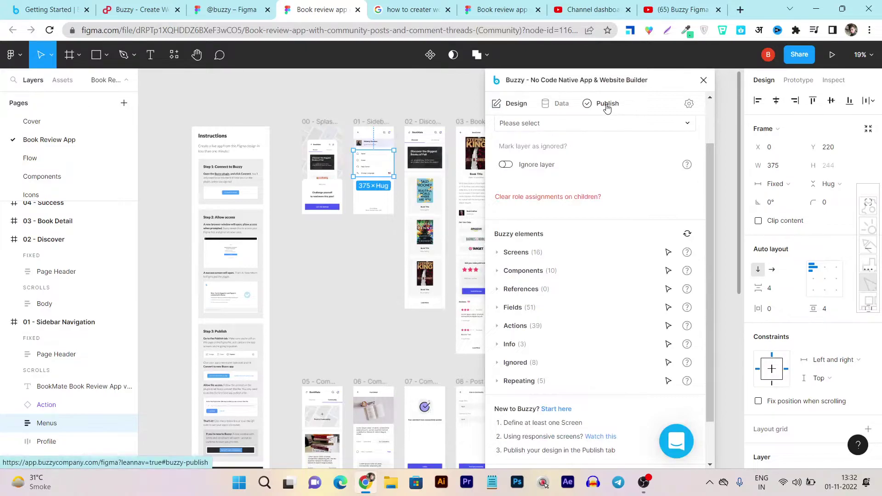
left_click_drag(562, 81, 674, 83)
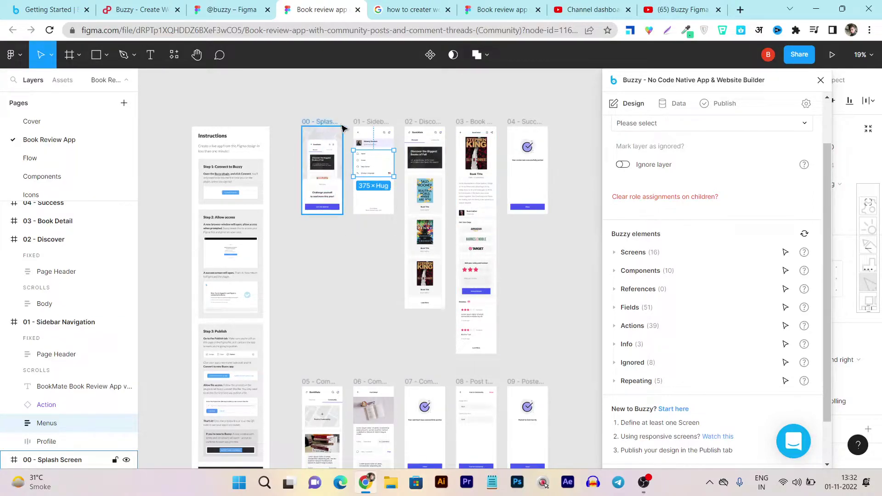
left_click(372, 122)
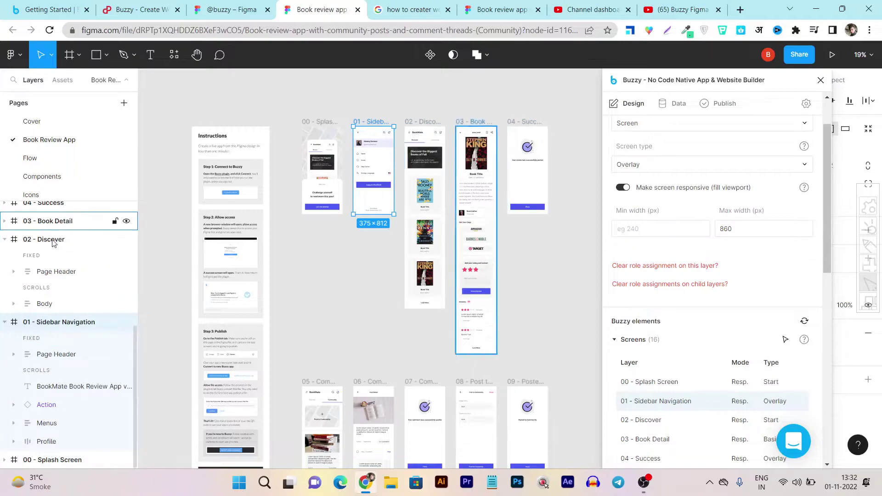
scroll(60, 251, "up", 5)
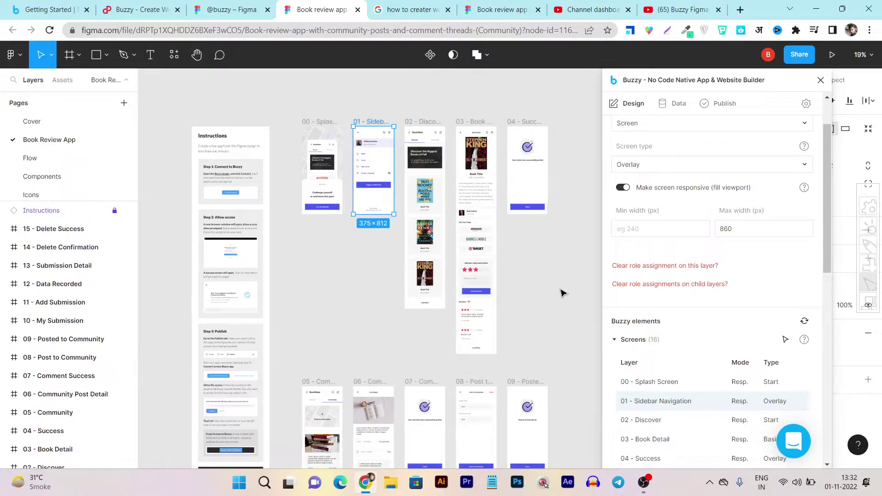
left_click_drag(713, 80, 452, 82)
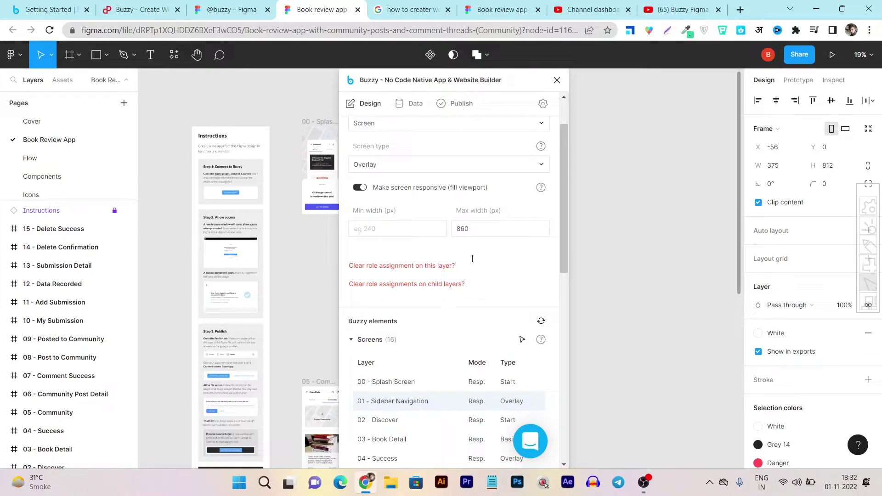
scroll(468, 277, "down", 2)
scroll(492, 280, "up", 3)
left_click(459, 105)
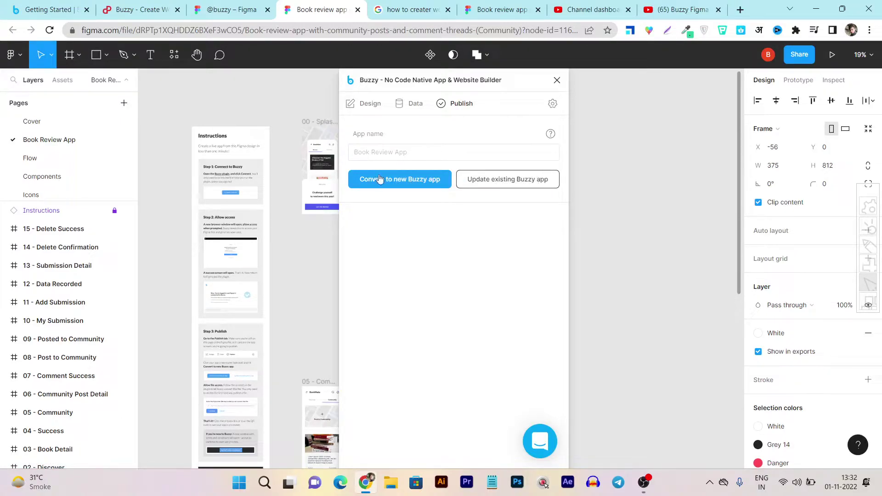
Name the app 'Test 1' and convert it to a new Buzzy app
left_click(388, 147)
type("Test")
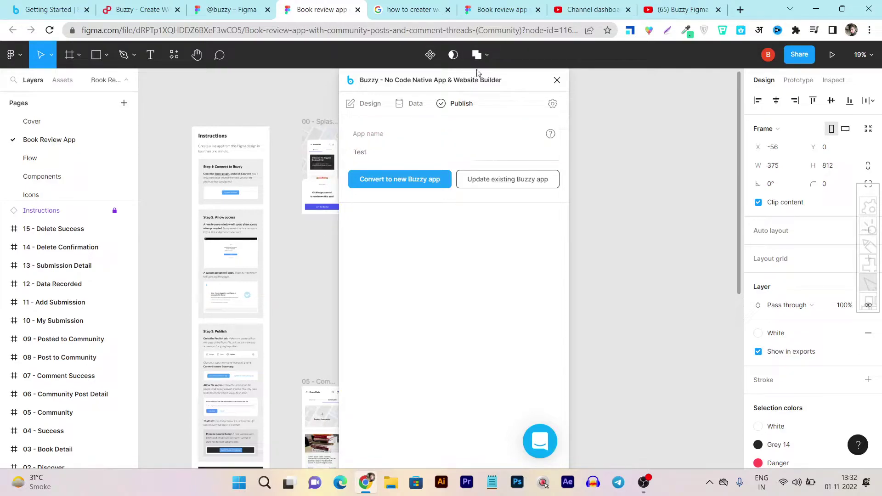
left_click_drag(481, 90, 628, 89)
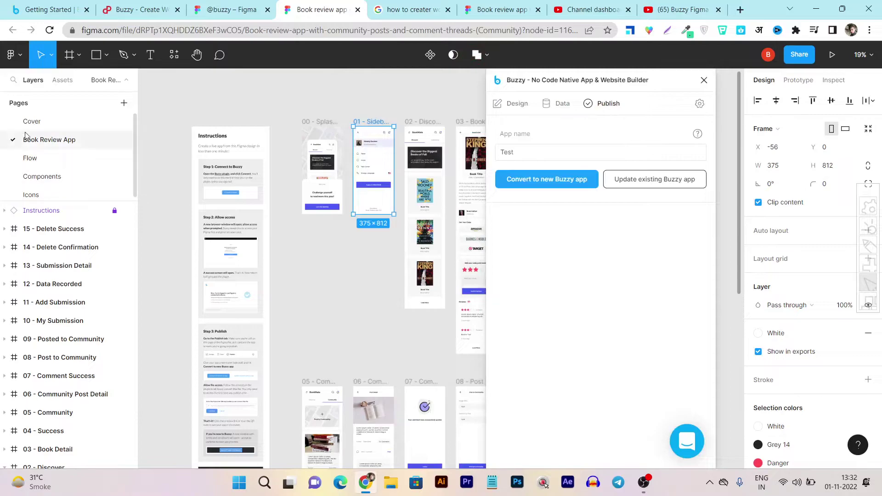
left_click(517, 152)
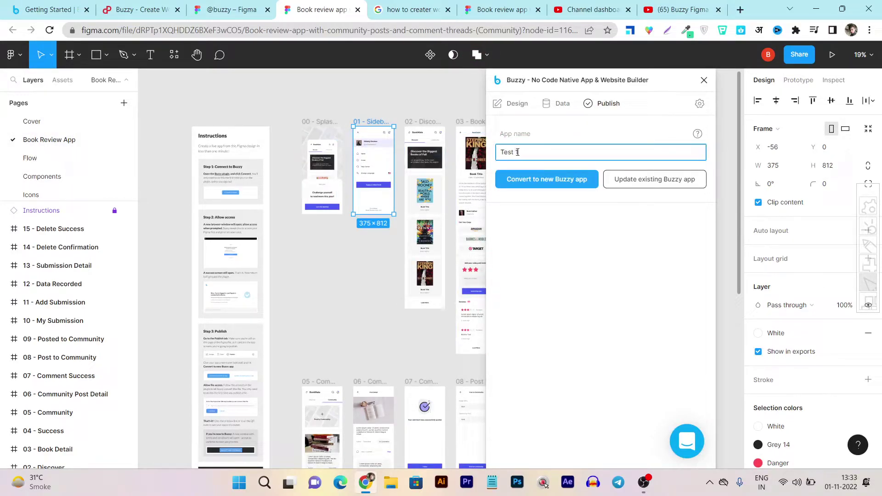
type("1")
left_click(546, 186)
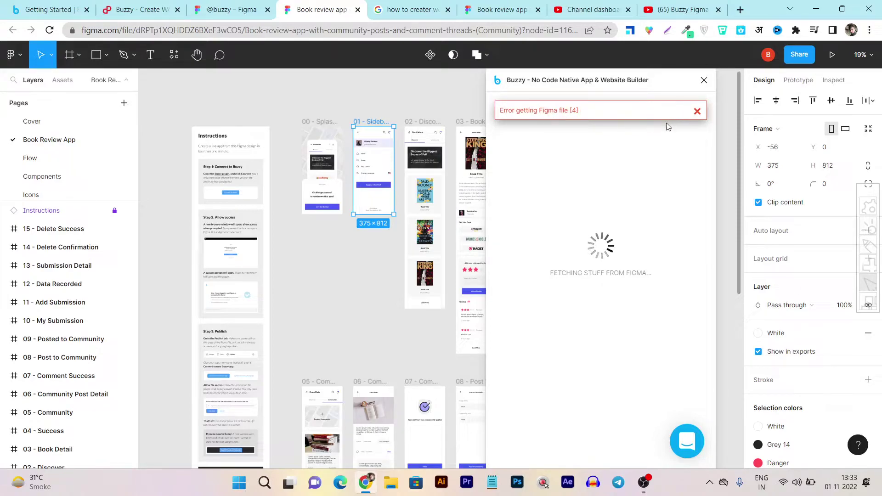
Dismiss the 'Error getting Figma file' banner and review the 'Existing buzz not found' convertor error
left_click(696, 111)
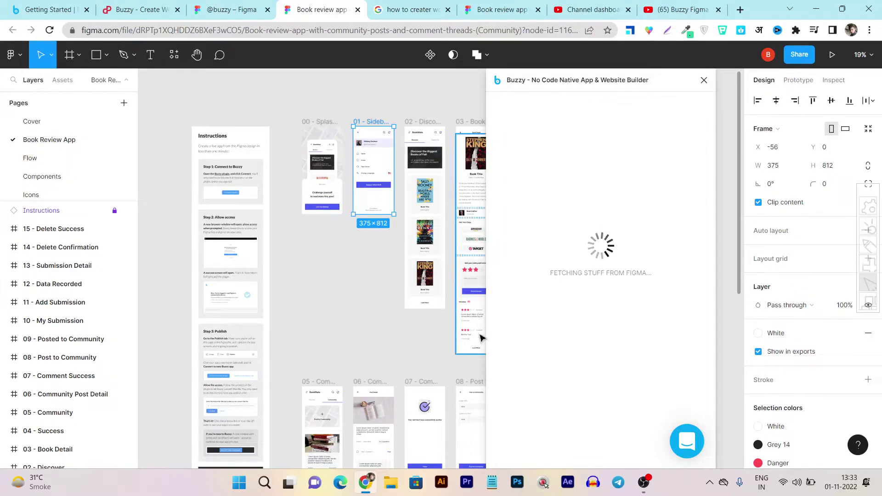
scroll(376, 359, "down", 1)
scroll(400, 408, "up", 5)
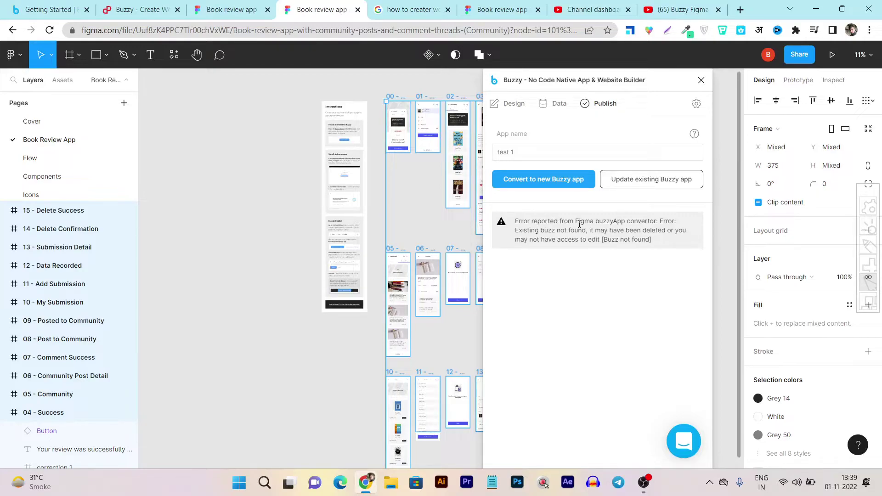
Glance at the Buzzy Getting Started page, then return to the Book review design file
left_click(39, 8)
scroll(404, 283, "up", 4)
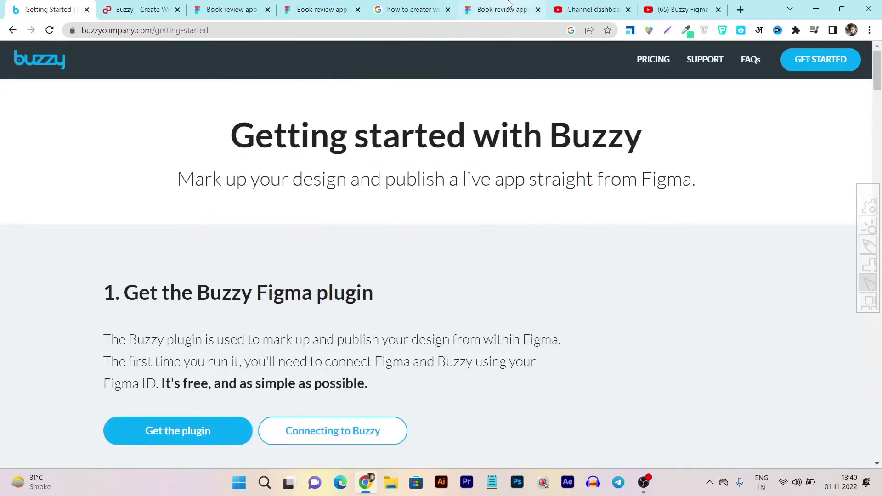
left_click(320, 5)
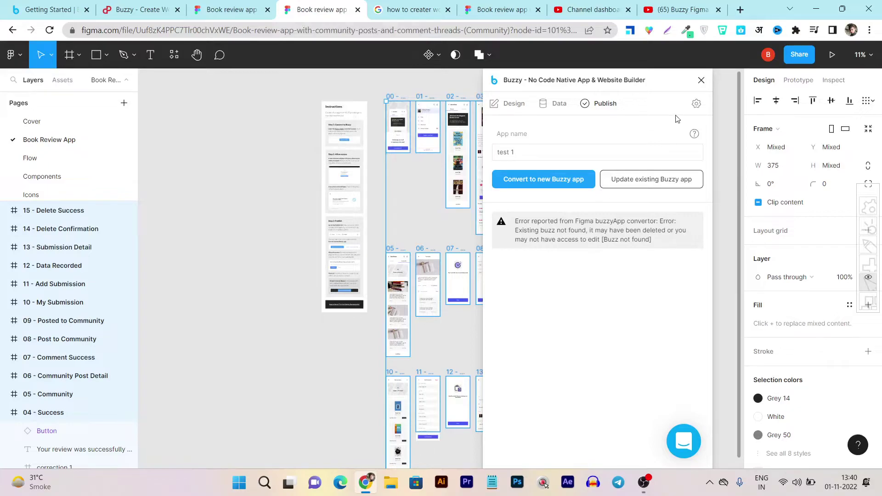
Close the Buzzy plugin, browse the book review app screens, then move to the demo video
left_click(700, 82)
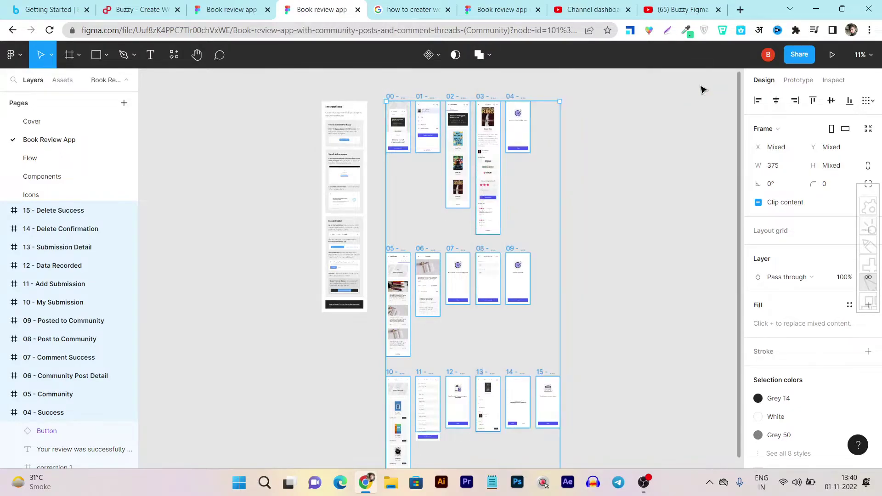
scroll(541, 368, "down", 5)
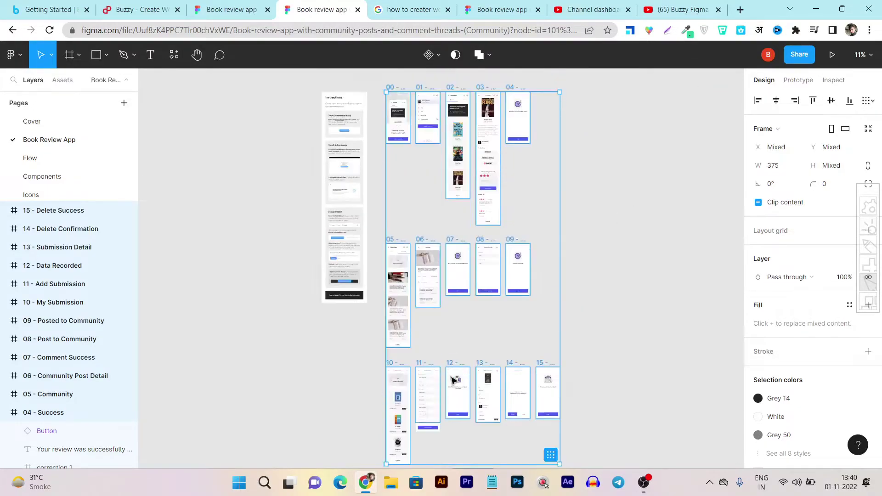
scroll(453, 380, "up", 4)
scroll(495, 225, "down", 1)
scroll(496, 225, "down", 1)
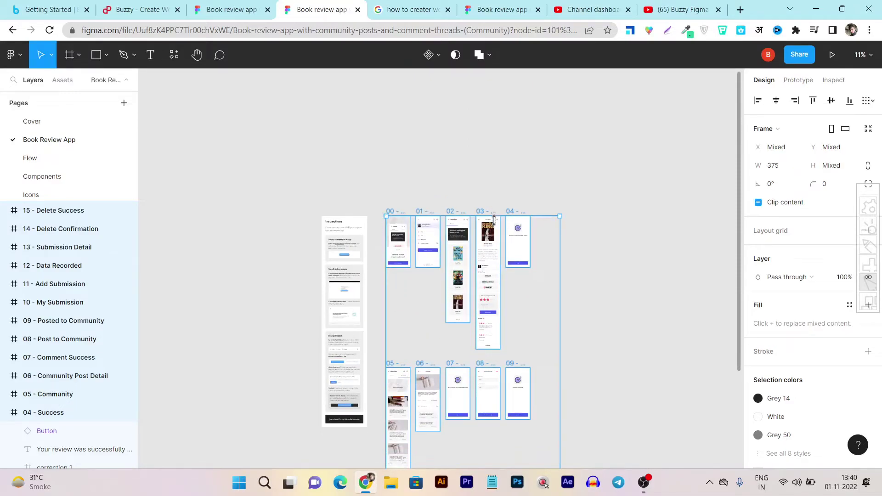
left_click(674, 9)
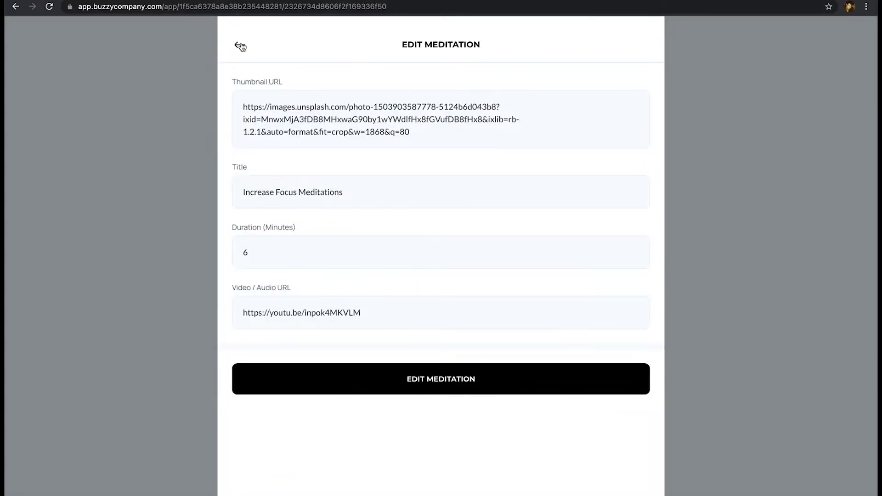
Append 'Edited' to the meditation title, save it, and return to the Healthy People home
type("Edited")
left_click(436, 372)
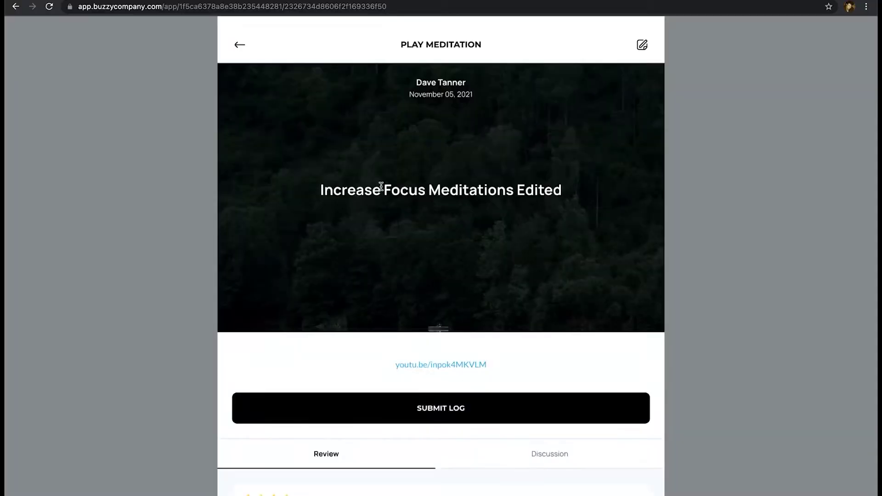
scroll(436, 161, "down", 1)
left_click(239, 44)
left_click(240, 45)
Log an Active Warm-Up Flow entry on 5 November 2021, 06 am, with note 'Cramps'
left_click(295, 242)
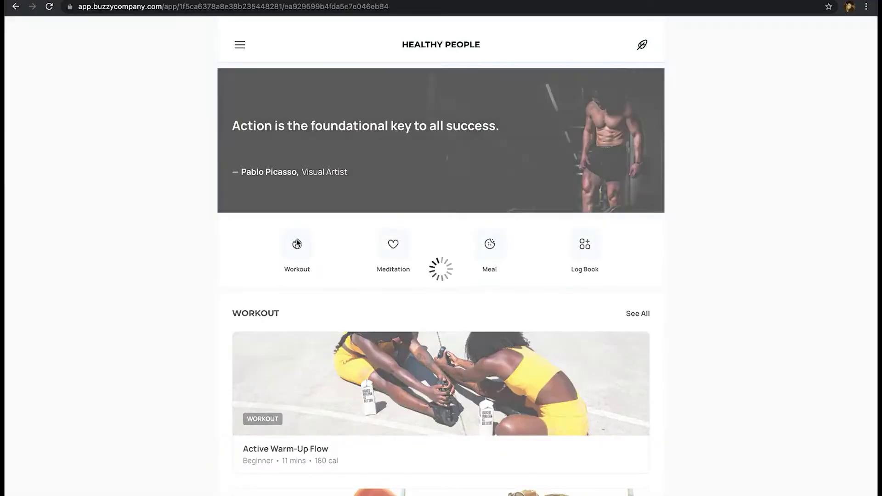
left_click(368, 148)
left_click(462, 448)
left_click(330, 178)
left_click(320, 241)
left_click(423, 179)
left_click(376, 260)
left_click(435, 224)
type("Cramps")
left_click(427, 432)
left_click(448, 444)
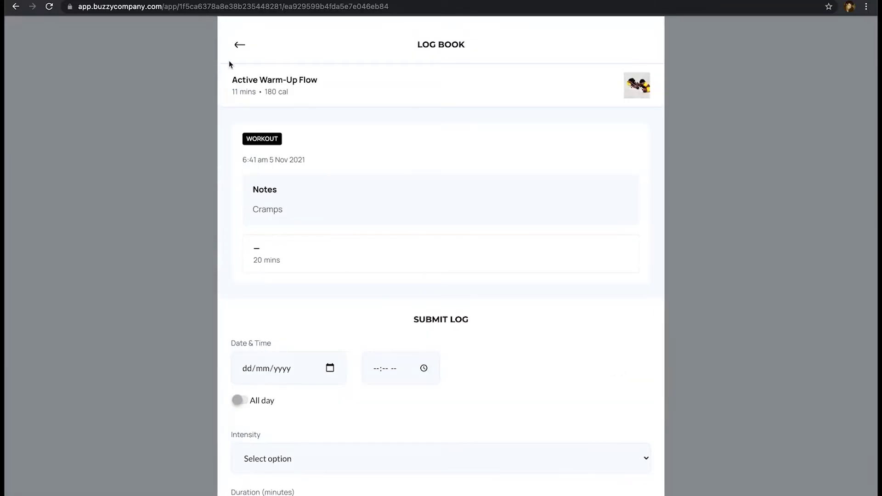
Start a community Share Workout titled 'New Work' with a 20-minute duration
left_click(240, 44)
left_click(239, 45)
left_click(239, 45)
scroll(210, 339, "down", 2)
left_click(642, 45)
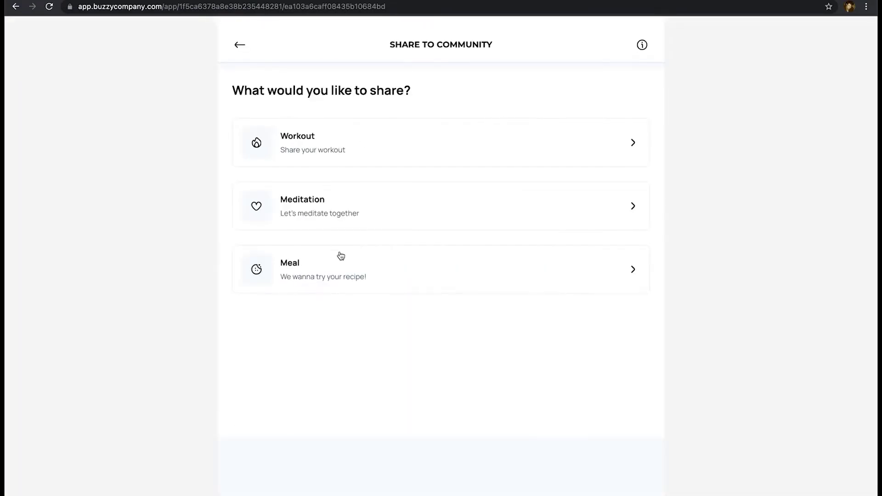
left_click(301, 143)
type("New Workout")
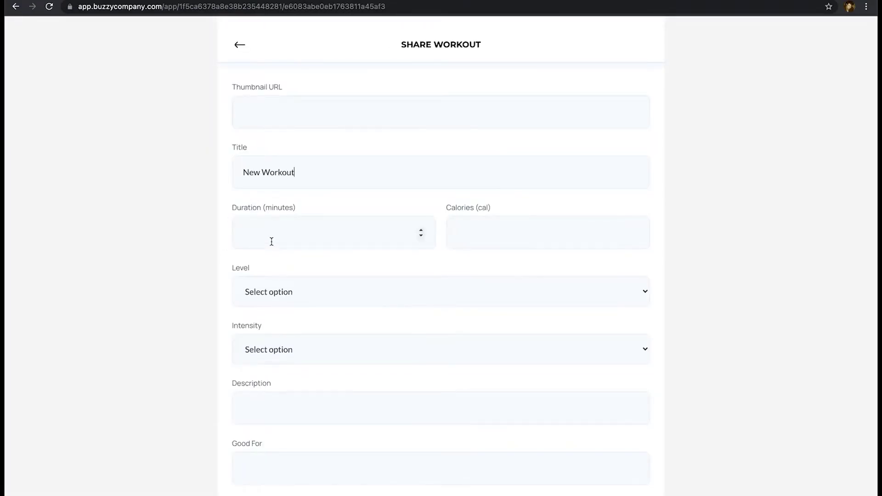
left_click(278, 240)
type("20")
Enter 50000 calories, a description and 'Everyone' as good-for, then post the workout
left_click(491, 232)
type("50000")
type("Description")
scroll(329, 413, "down", 3)
left_click(329, 349)
type("Everyone")
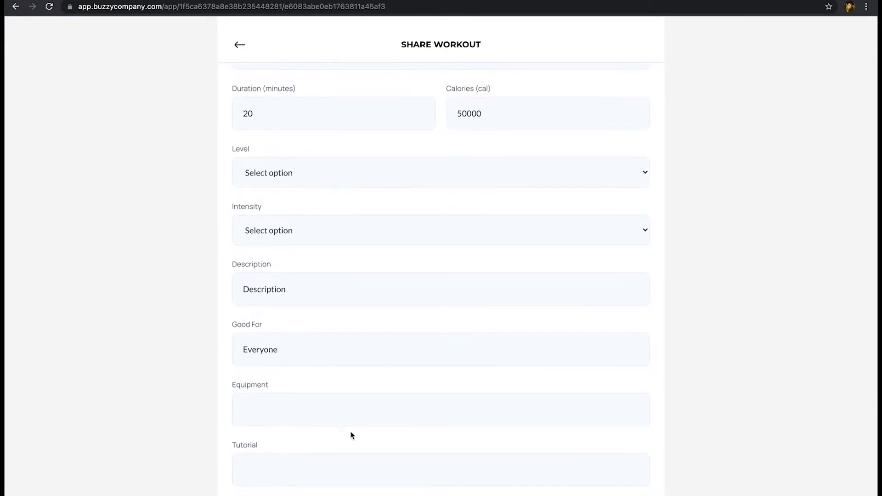
scroll(352, 435, "down", 2)
left_click(441, 489)
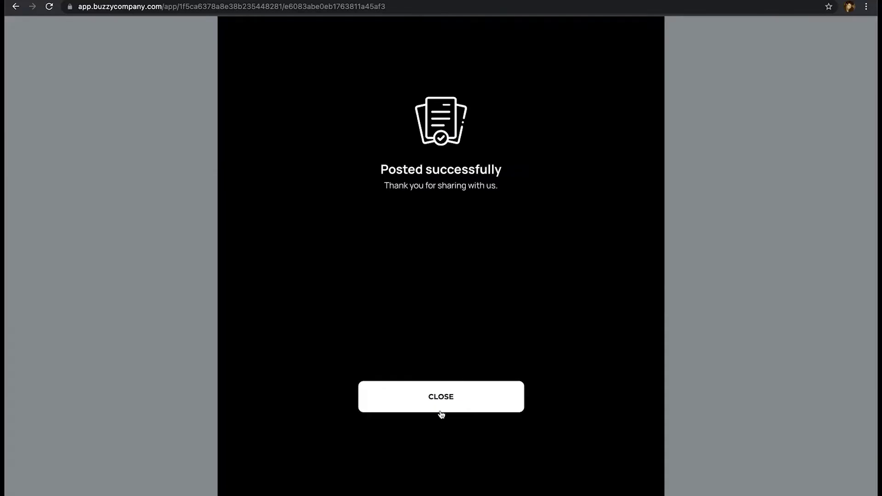
left_click(440, 404)
View the posted New Workout detail page, then switch back to Figma
scroll(324, 335, "down", 1)
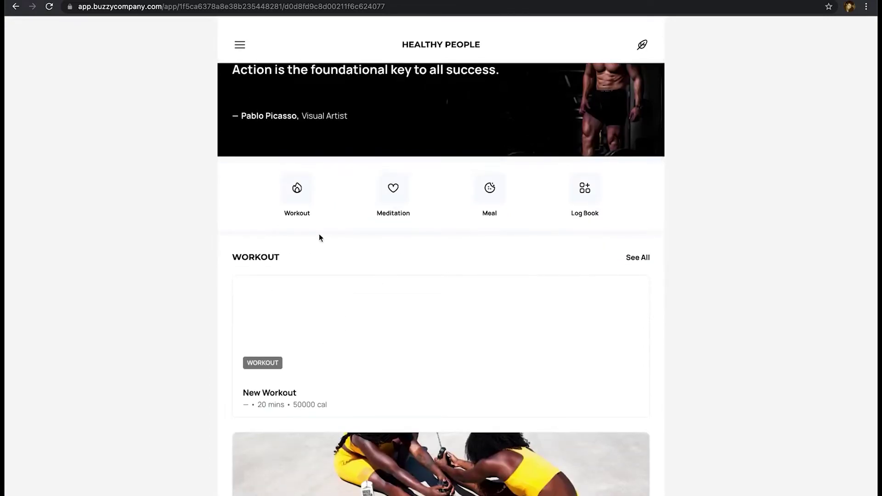
left_click(351, 303)
scroll(351, 303, "down", 5)
scroll(351, 303, "up", 5)
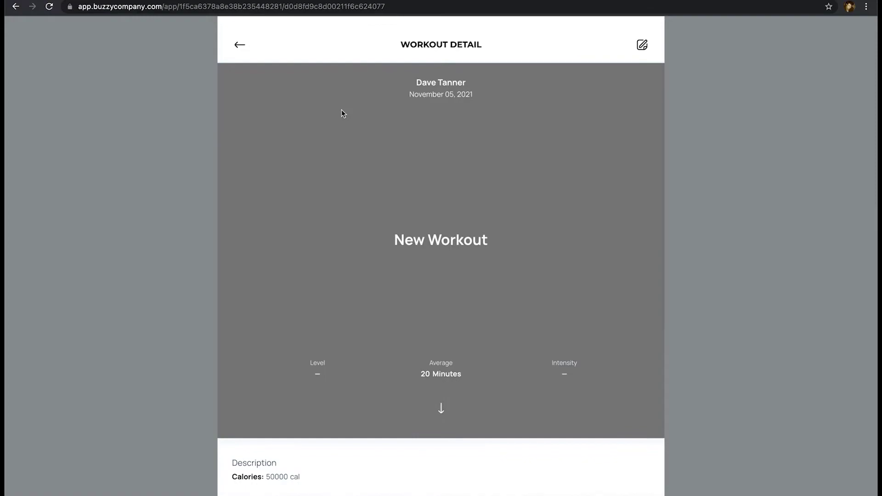
key("super+Tab")
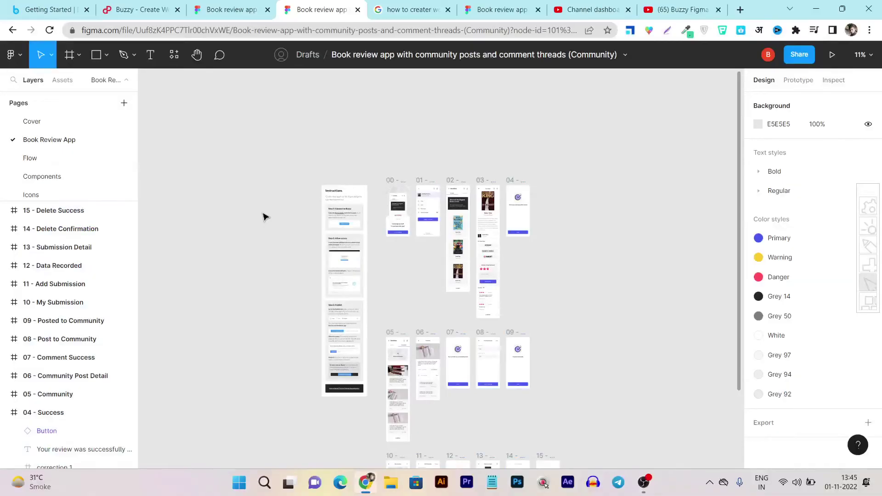
Flip through the YouTube video and Figma tabs, ending on the PitchGround Buzzy product page
left_click(680, 9)
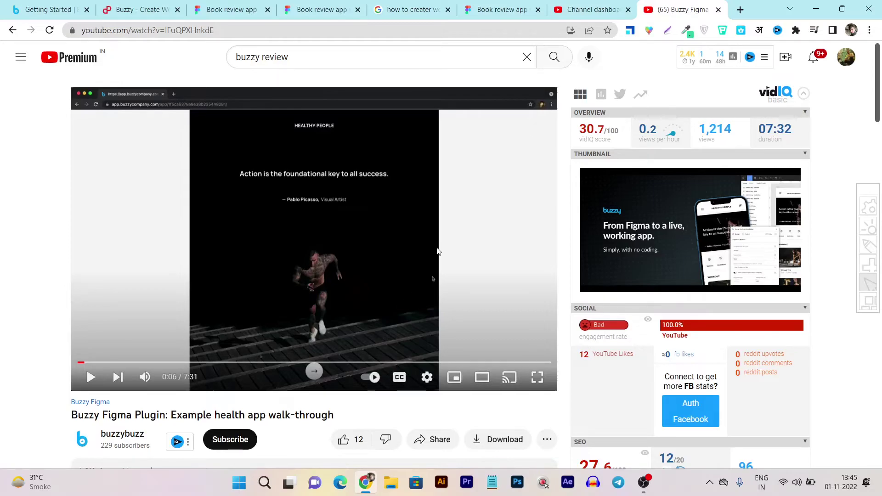
left_click(317, 9)
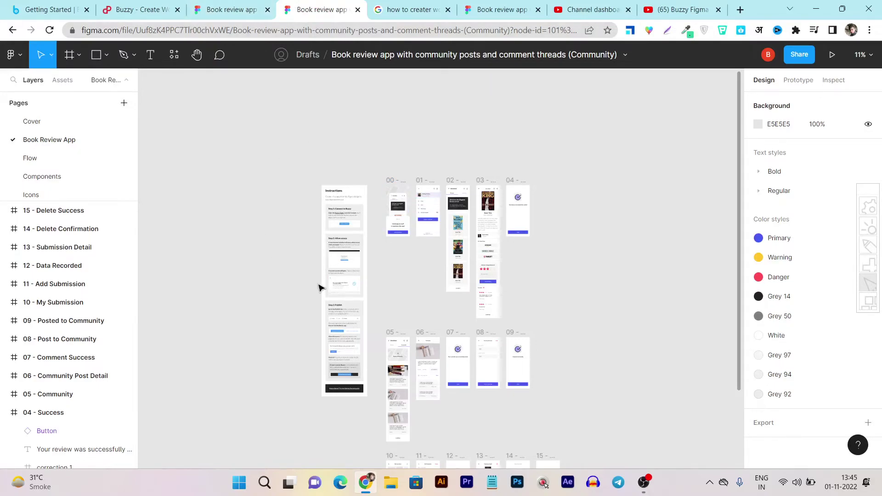
scroll(317, 291, "down", 1)
left_click(138, 9)
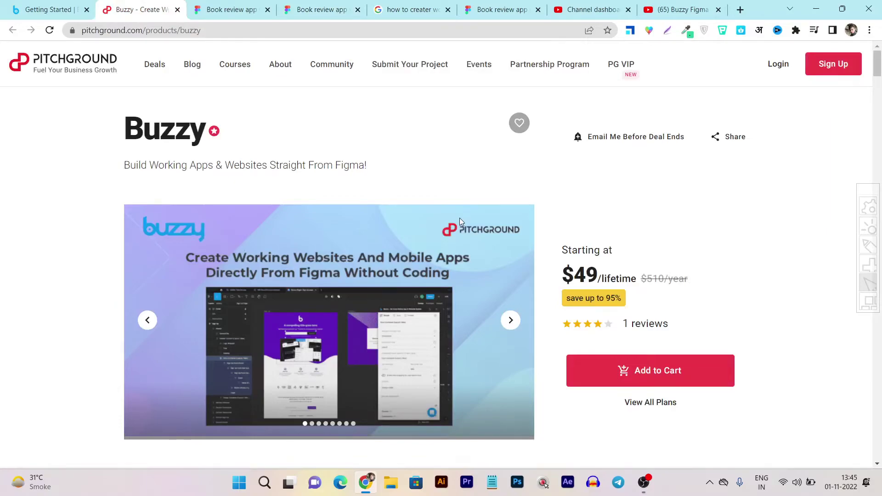
scroll(256, 255, "down", 3)
scroll(214, 203, "up", 3)
scroll(494, 247, "down", 5)
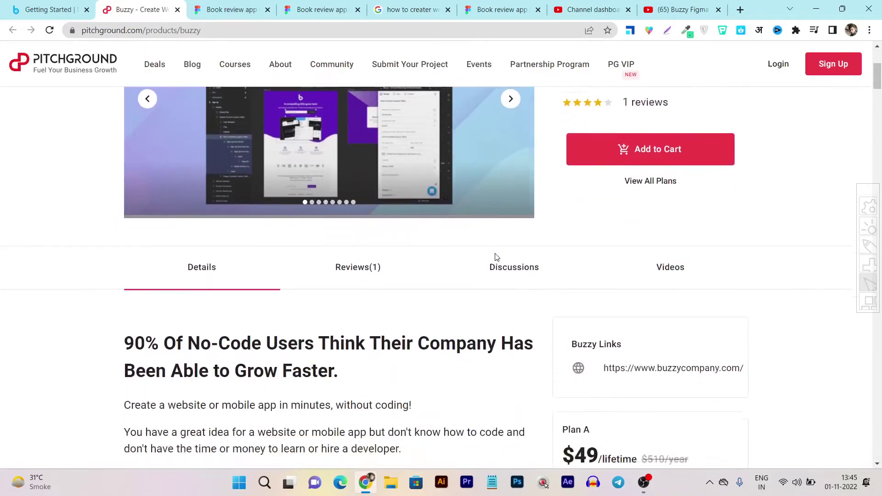
scroll(494, 257, "down", 3)
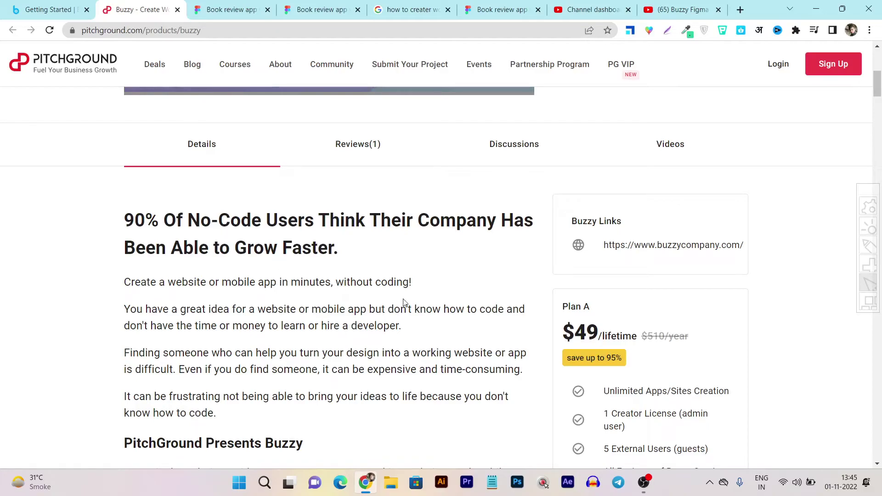
scroll(523, 322, "down", 3)
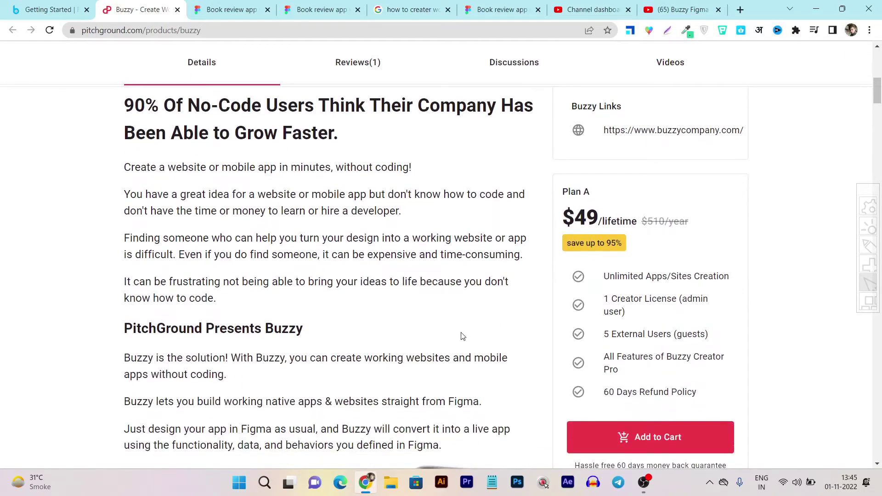
scroll(591, 306, "up", 5)
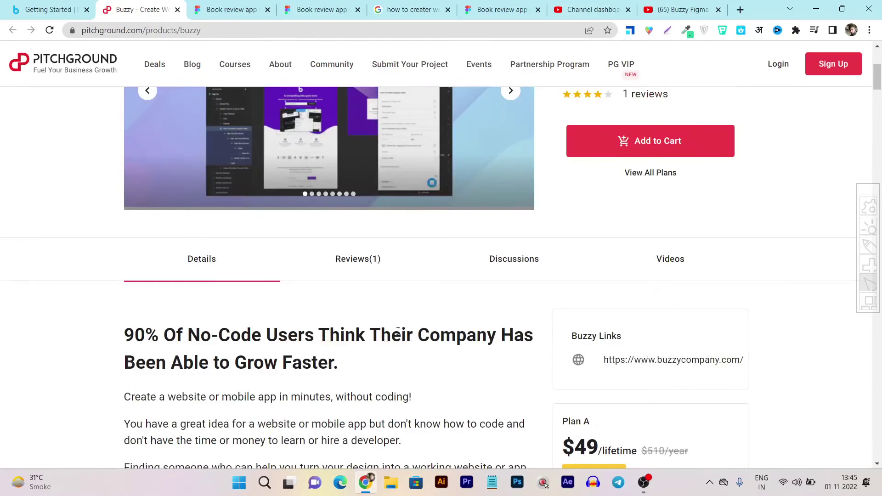
scroll(491, 321, "up", 5)
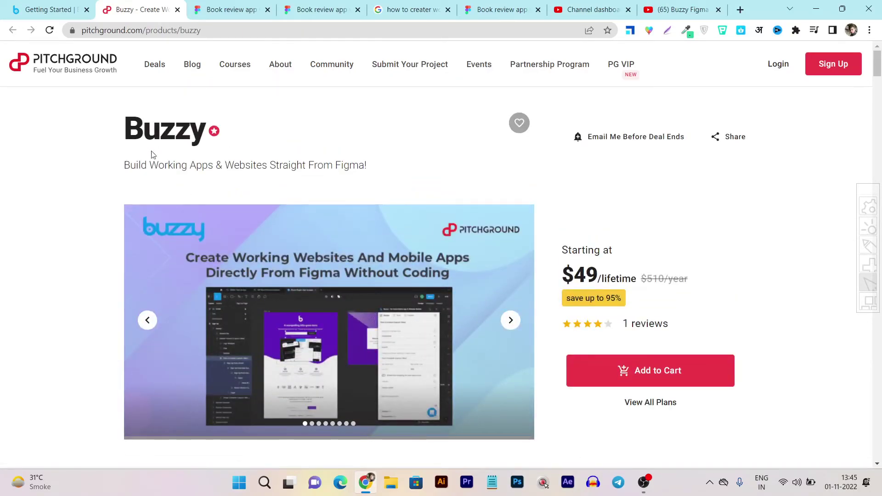
scroll(466, 411, "down", 3)
scroll(466, 411, "down", 10)
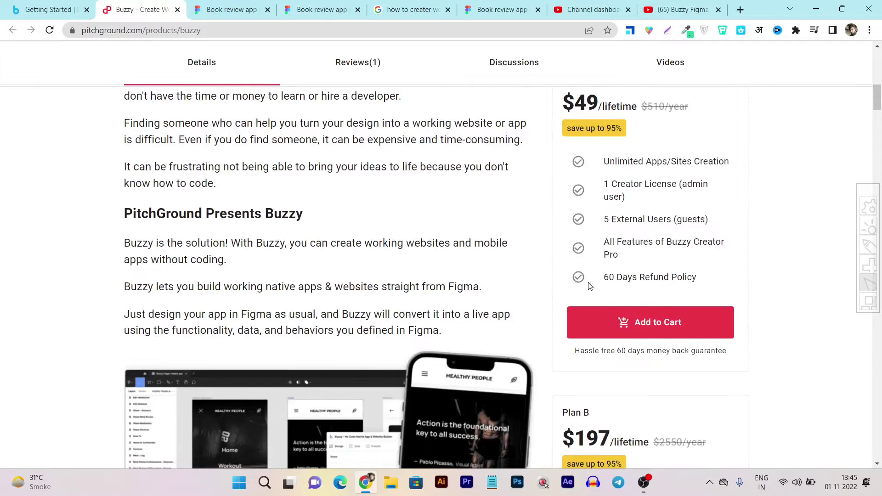
scroll(590, 286, "up", 3)
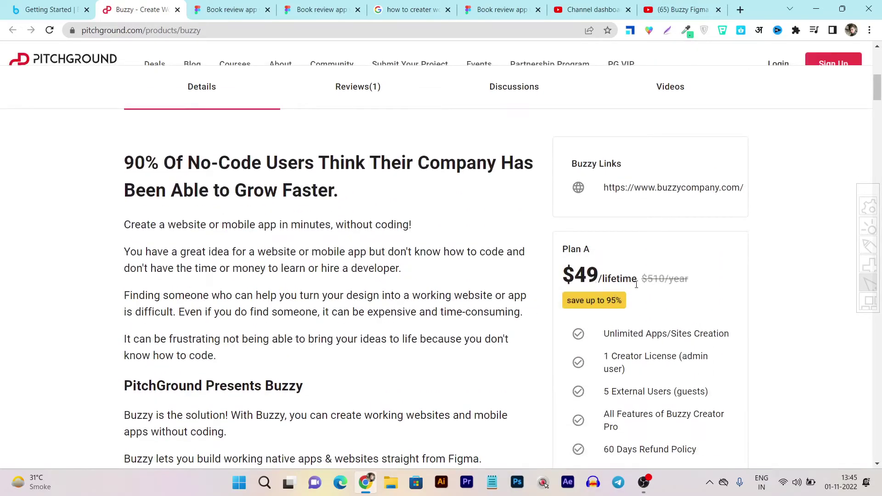
scroll(636, 285, "down", 1)
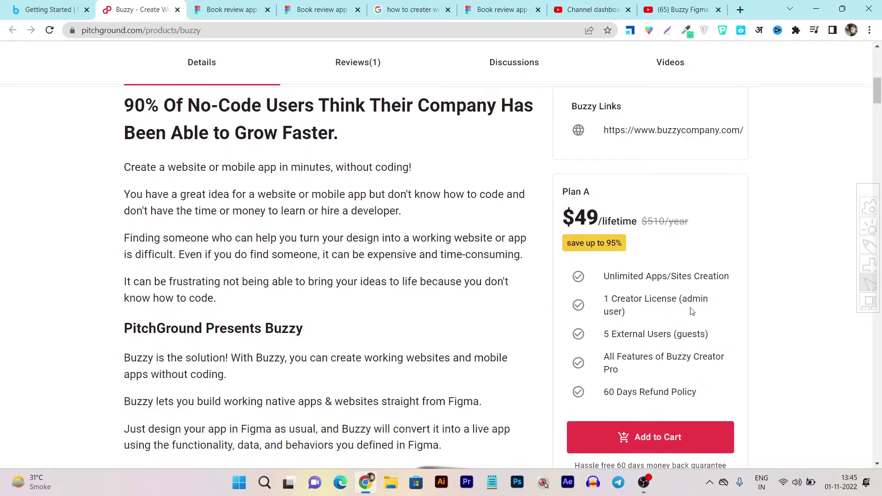
scroll(631, 334, "down", 2)
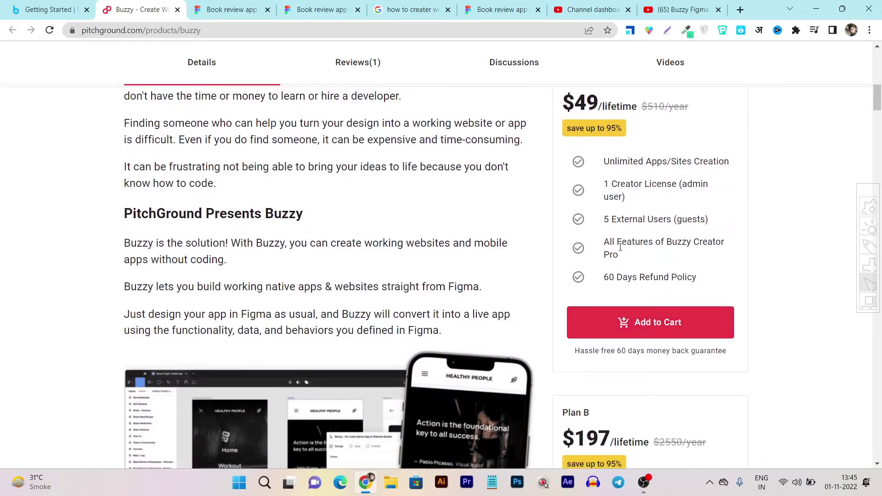
scroll(657, 235, "down", 1)
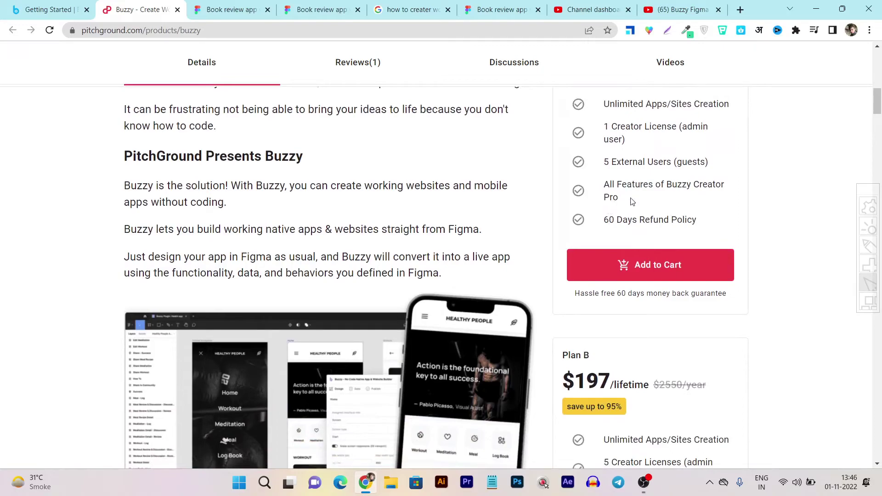
scroll(513, 307, "up", 10)
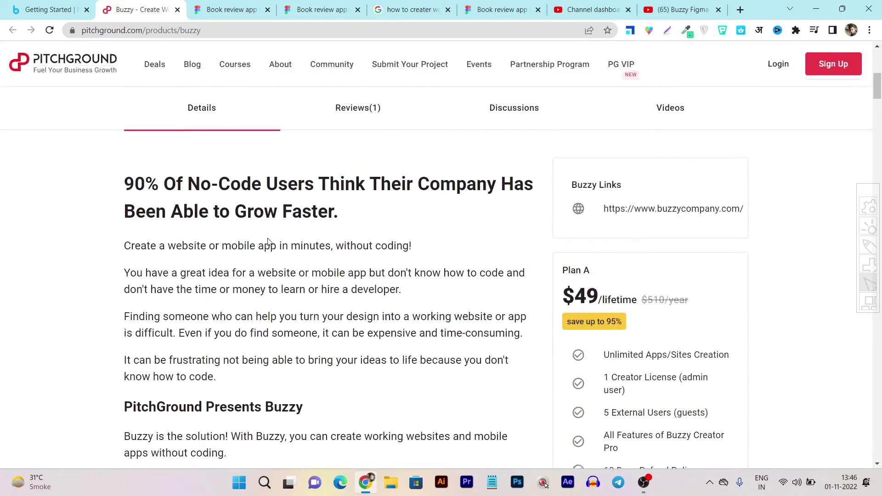
scroll(636, 295, "down", 11)
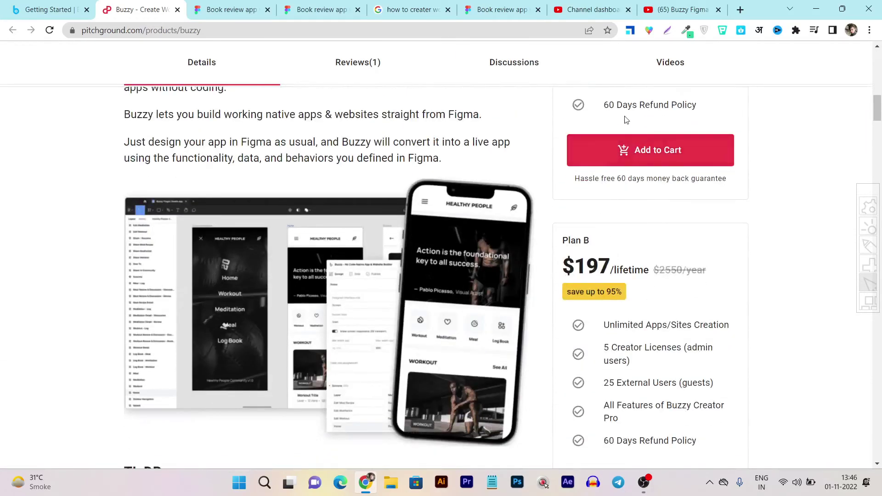
scroll(506, 177, "up", 4)
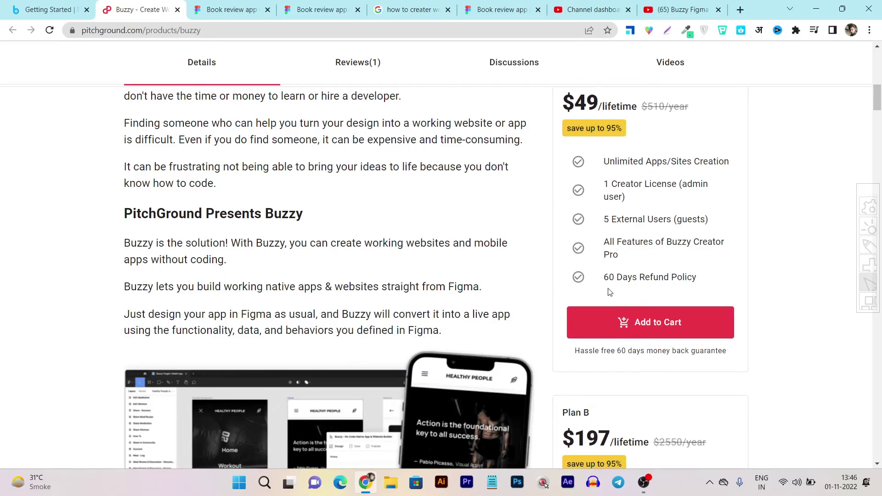
scroll(461, 369, "down", 15)
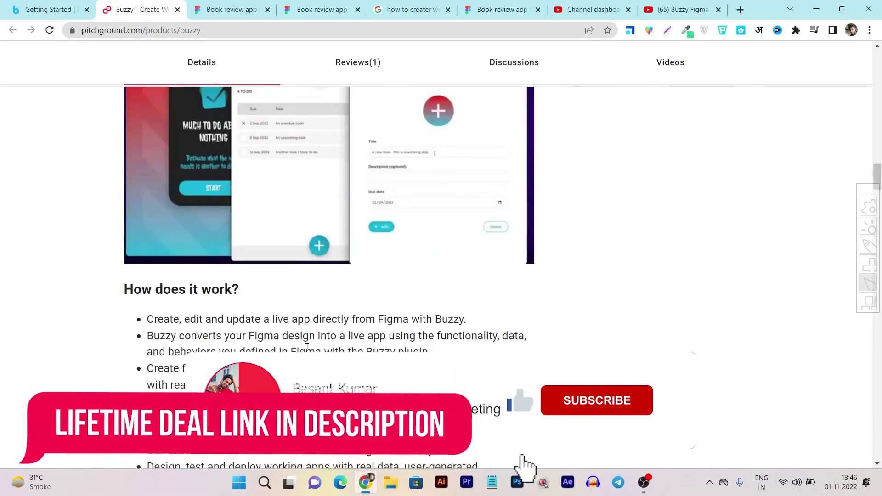
scroll(518, 419, "up", 15)
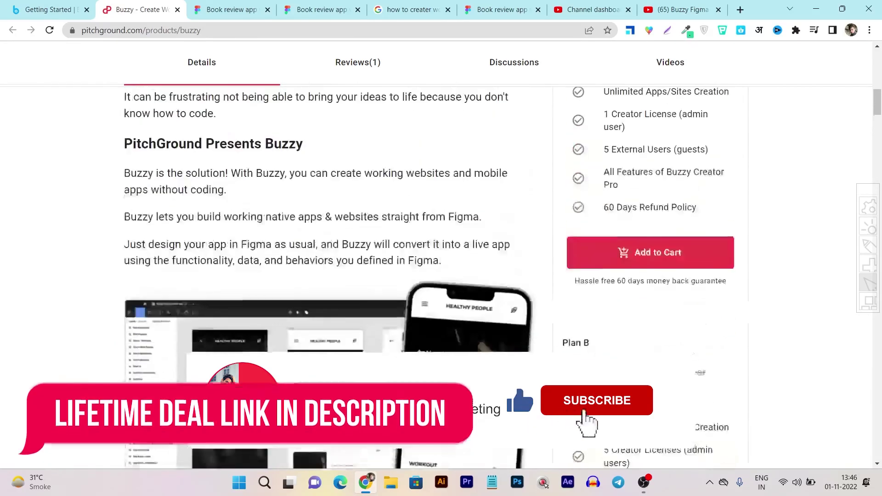
scroll(360, 190, "up", 10)
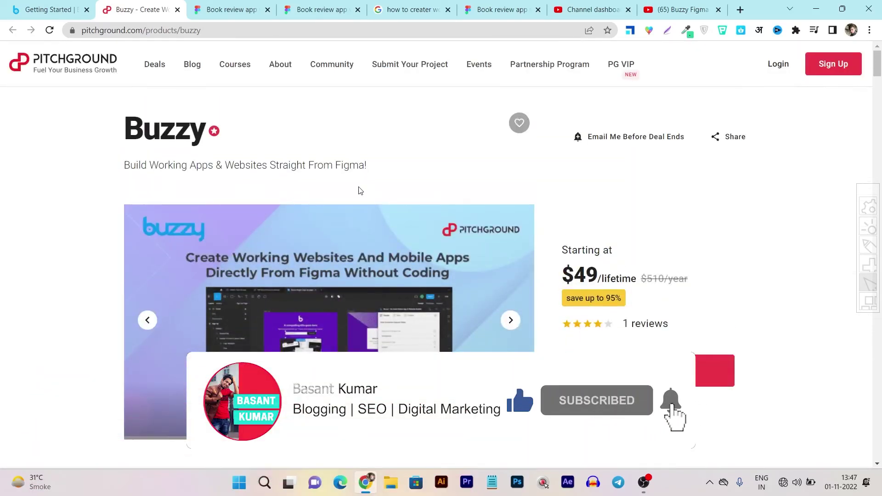